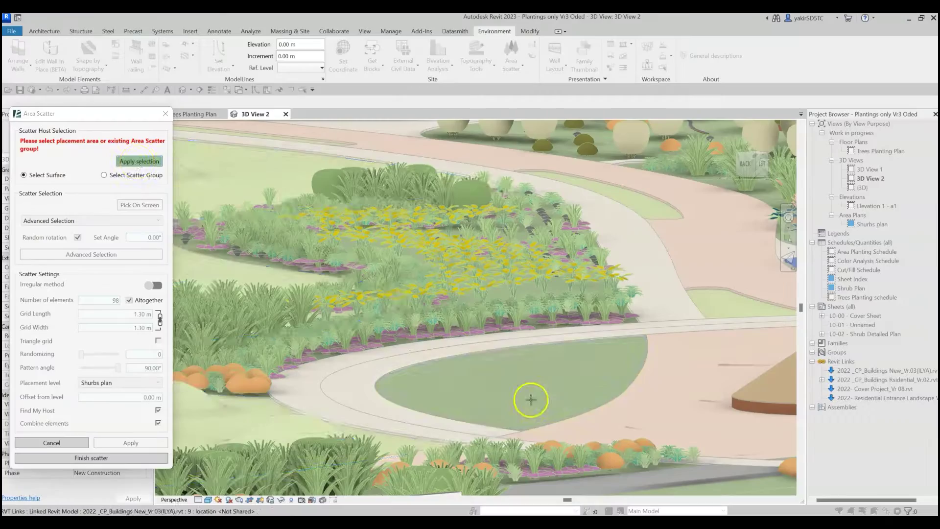
Scatter orange shrubs over the oval lawn on a 2.5 m grid with randomizing 2, then finish
click(530, 399)
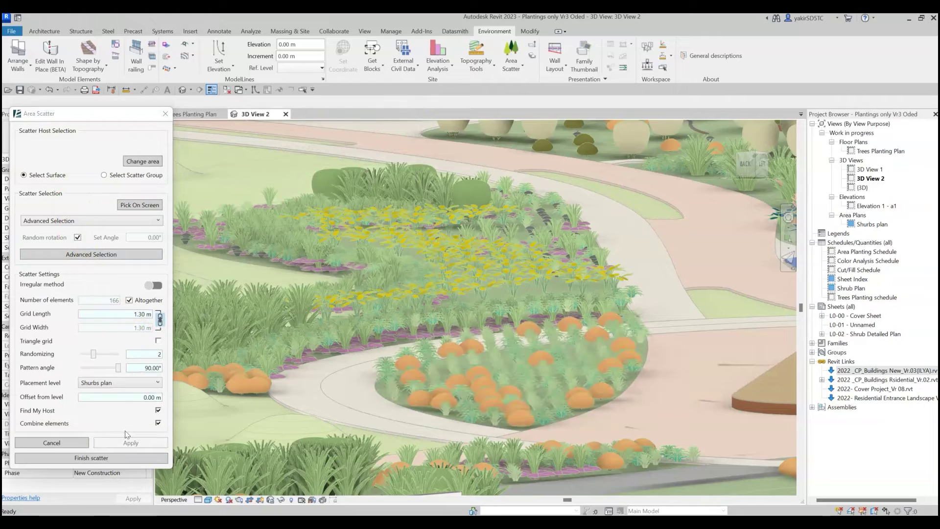
click(126, 442)
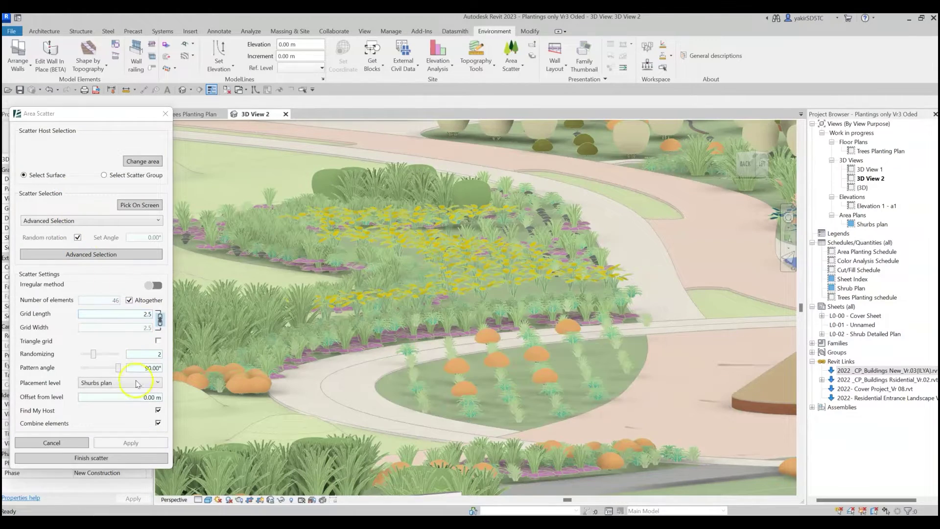
click(131, 442)
click(111, 458)
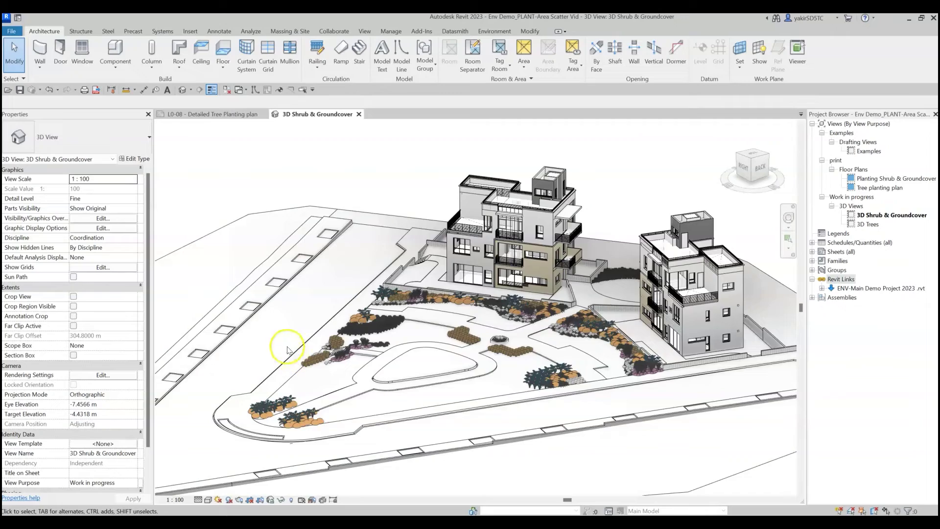
middle_drag(288, 352, 338, 365)
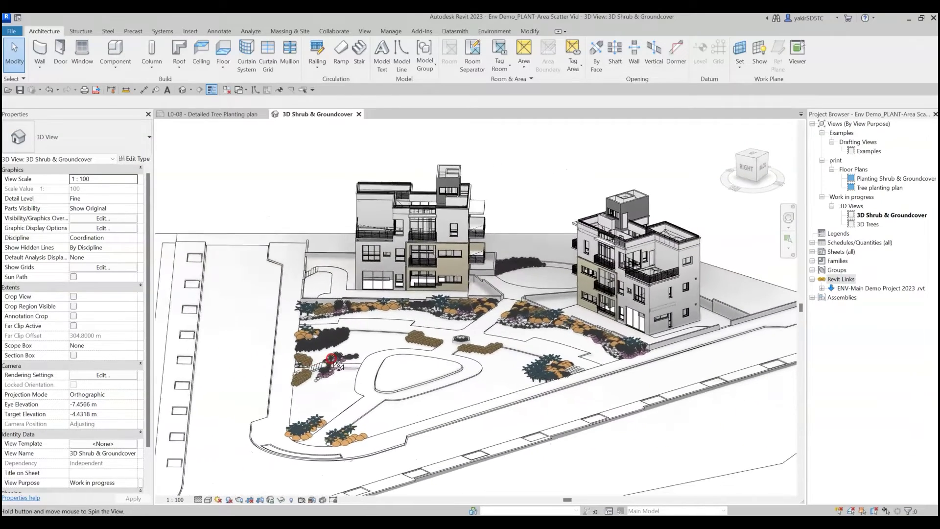
scroll(314, 353, up, 3)
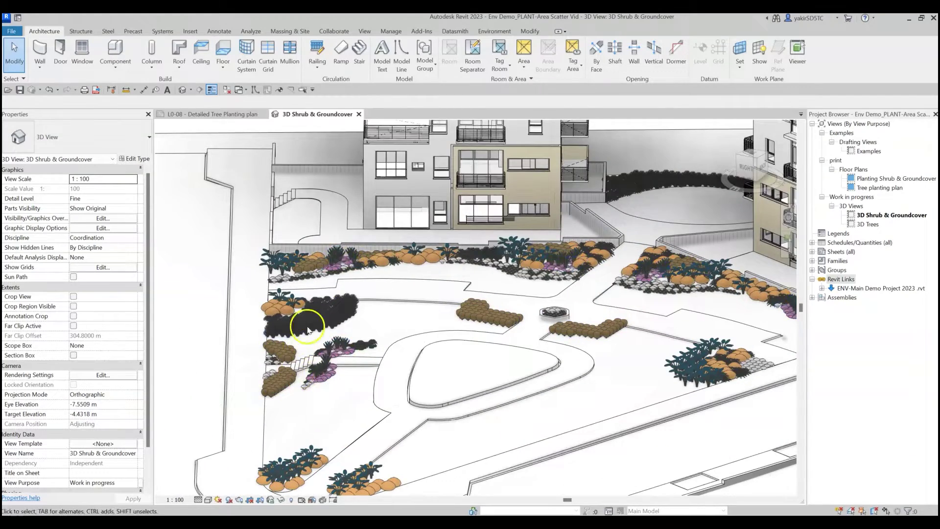
scroll(292, 305, down, 5)
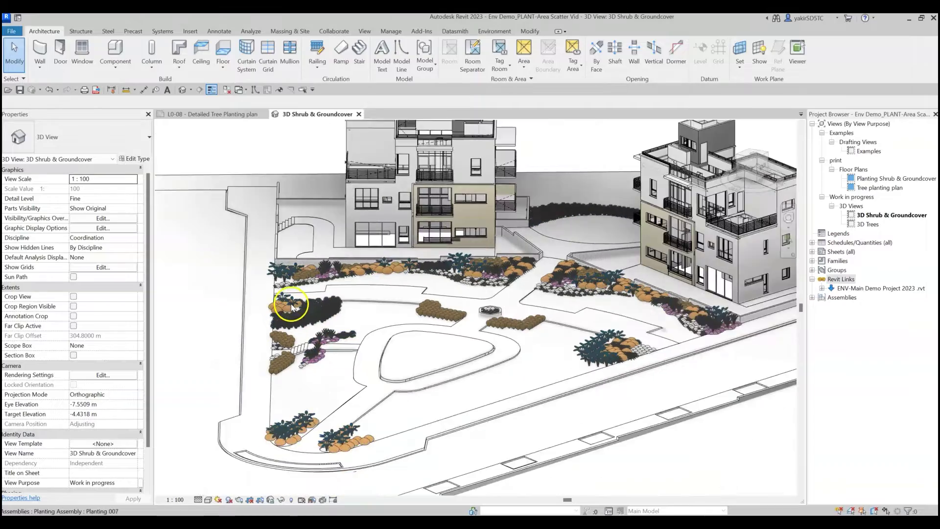
middle_drag(310, 346, 332, 359)
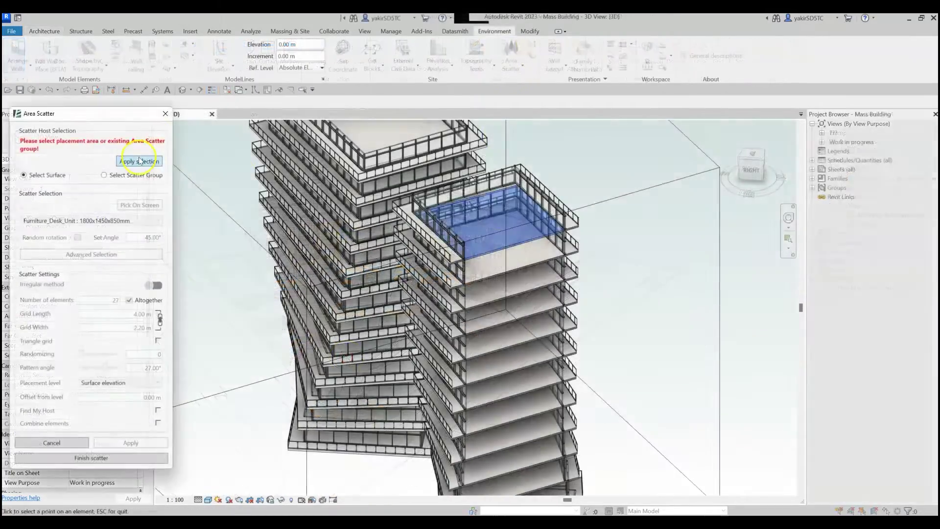
Scatter desks over the tower's top floor with a wider grid width, then finish
click(472, 230)
scroll(482, 226, up, 3)
scroll(482, 226, up, 3)
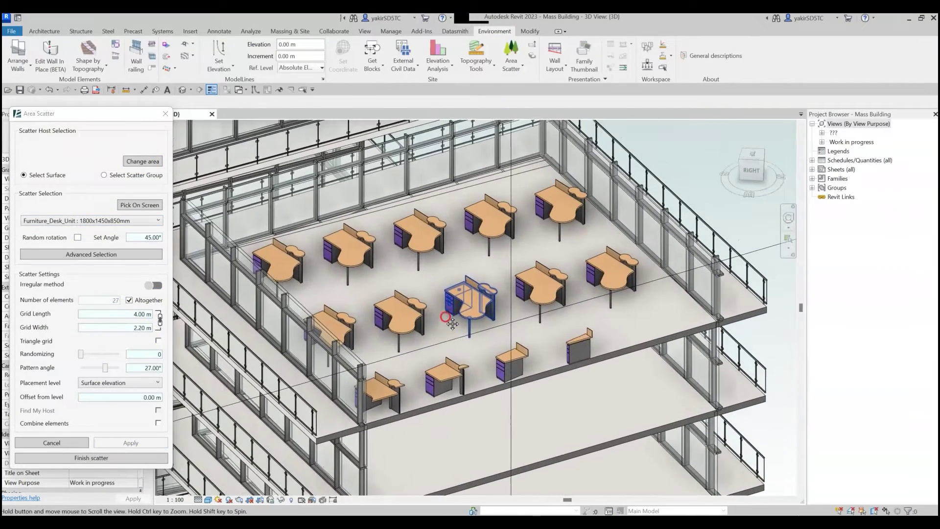
double_click(142, 327)
text(2.5)
click(131, 442)
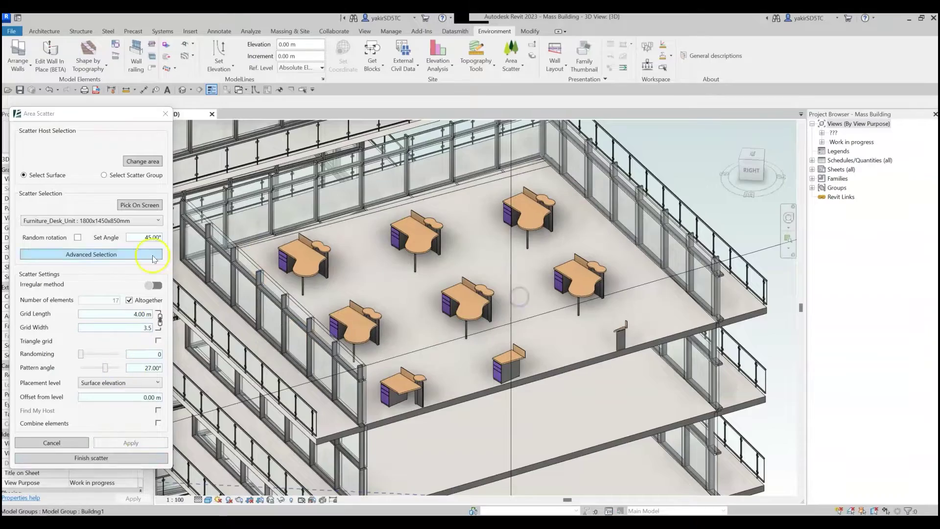
click(136, 457)
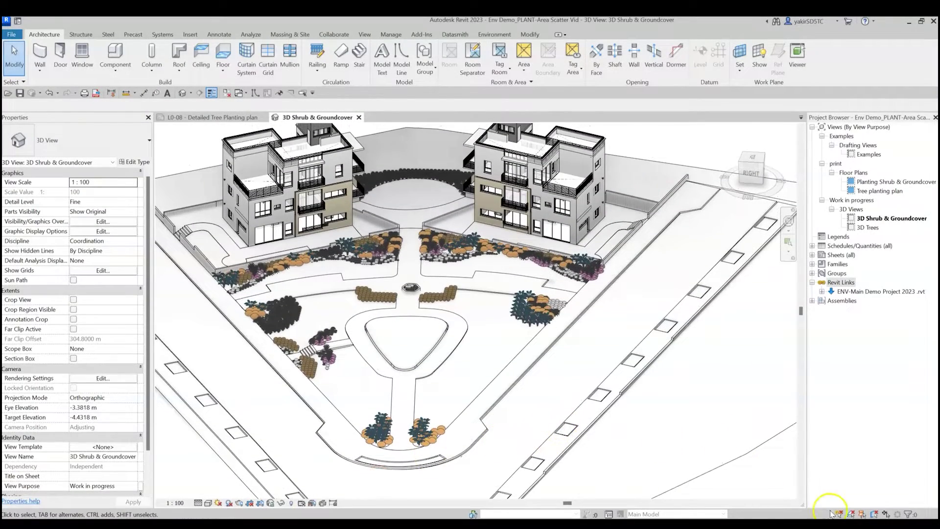
click(641, 384)
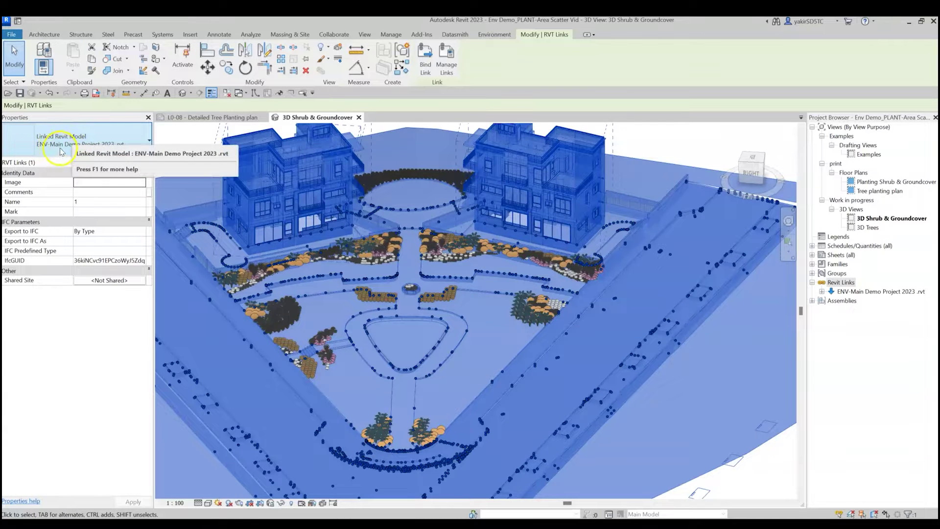
click(850, 513)
scroll(671, 377, down, 5)
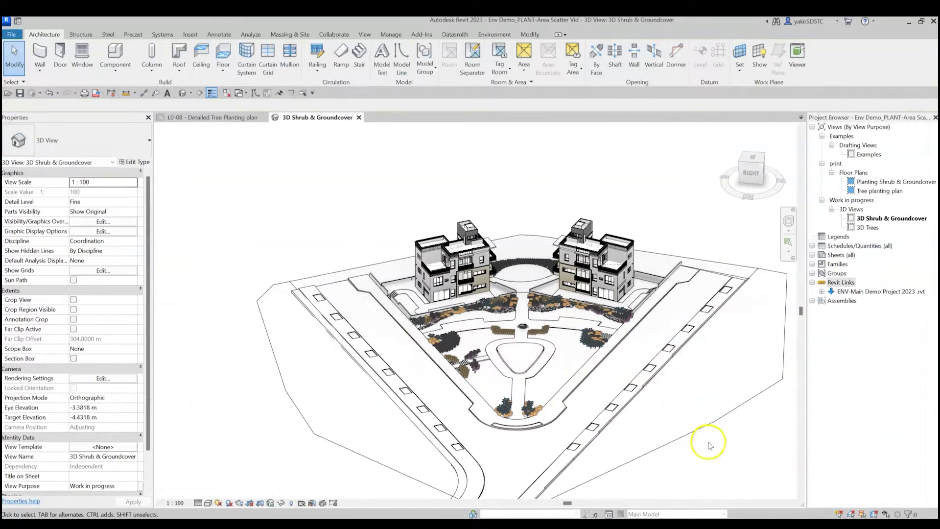
shift+middle_drag(704, 443, 721, 371)
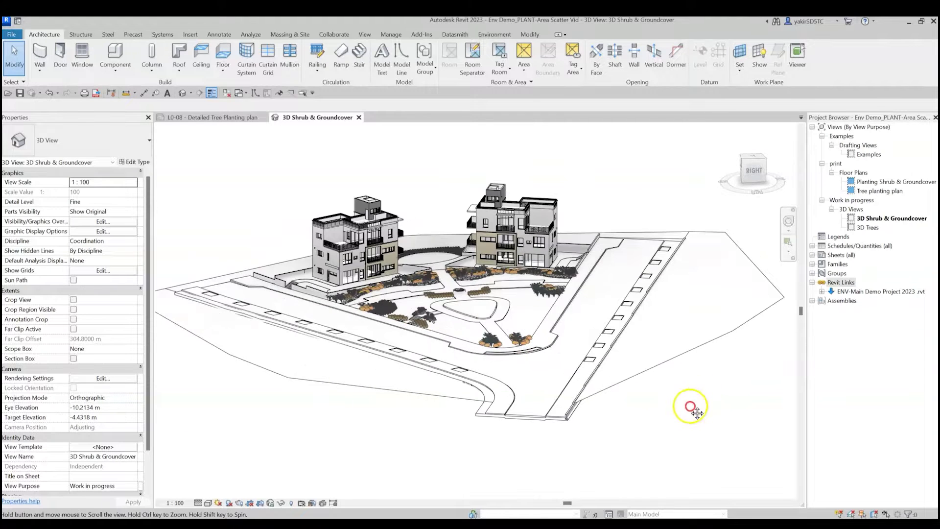
scroll(694, 416, up, 2)
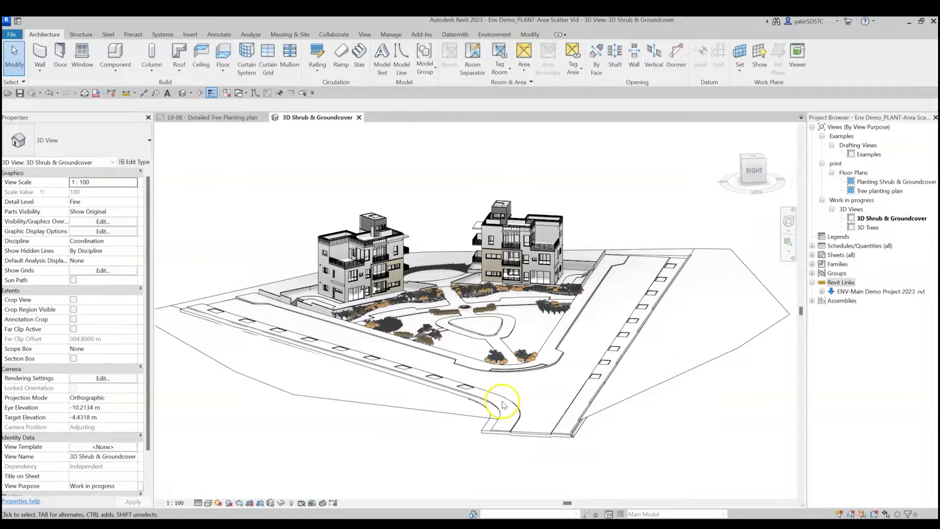
click(494, 34)
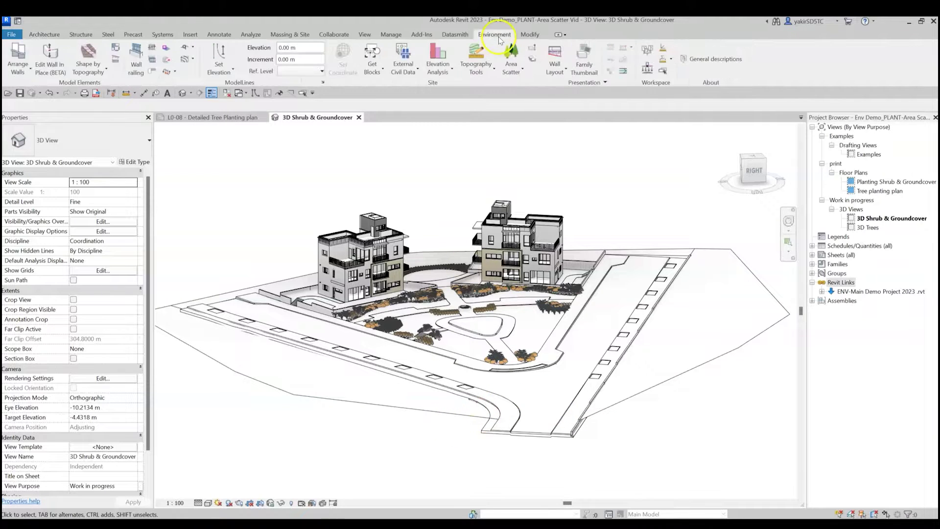
Start an Area Scatter hosted on the triangular playground paving inside the loop road
click(514, 67)
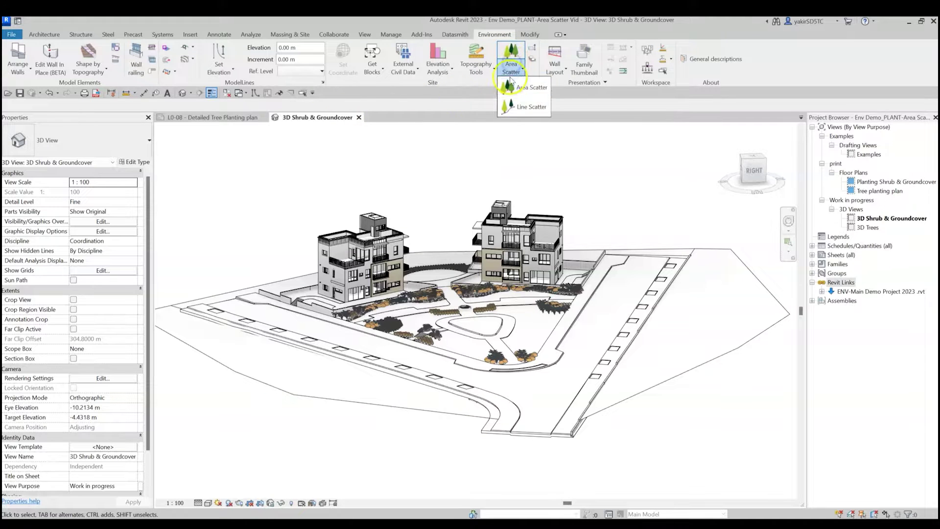
click(536, 89)
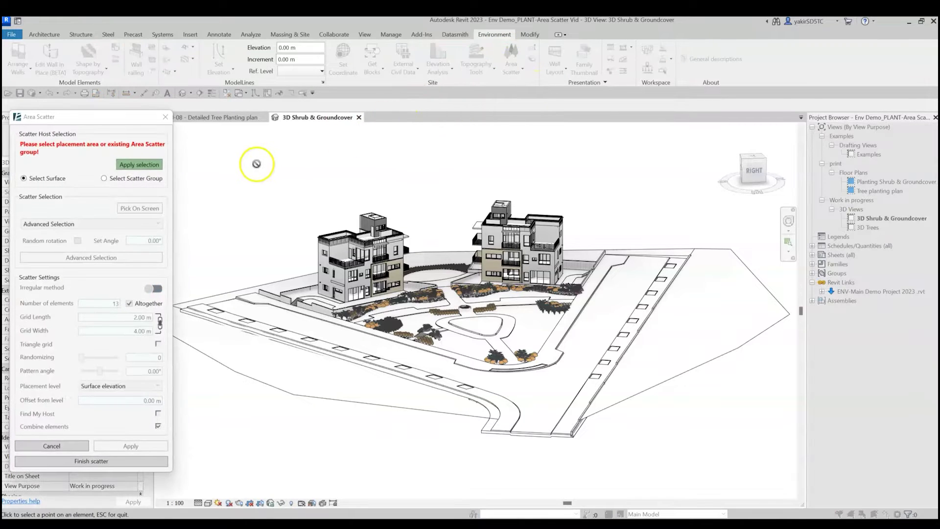
shift+middle_drag(296, 196, 255, 274)
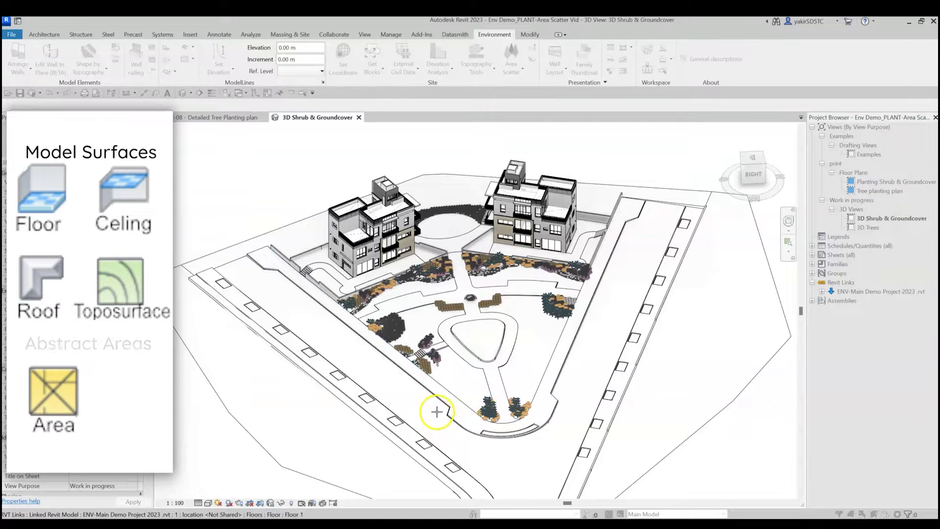
click(429, 331)
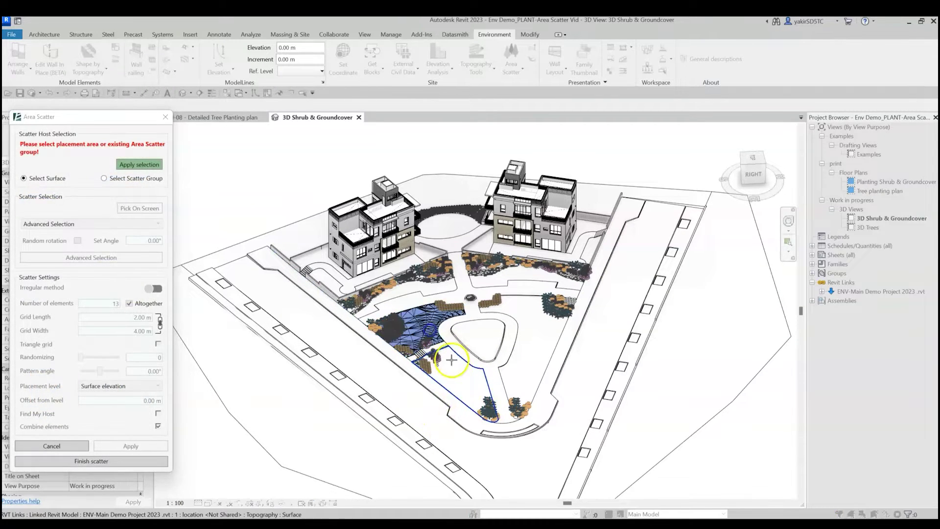
click(494, 333)
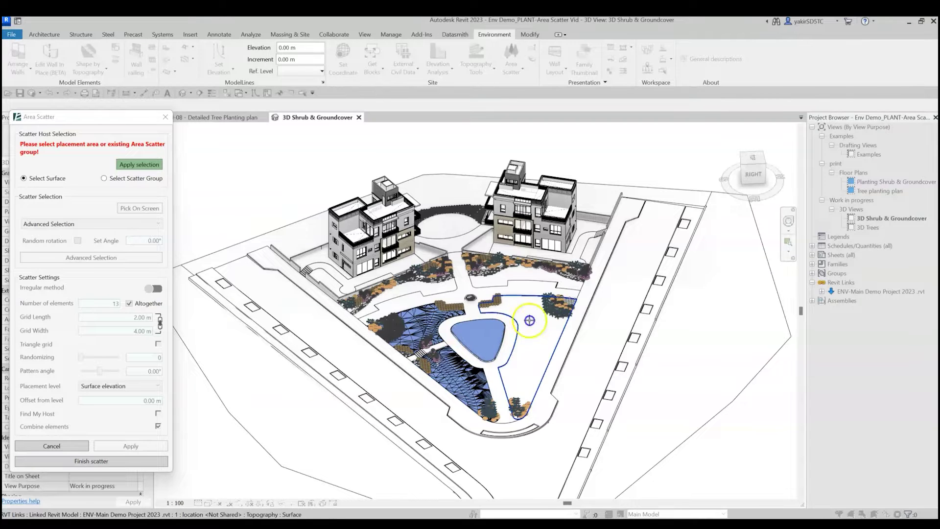
click(440, 324)
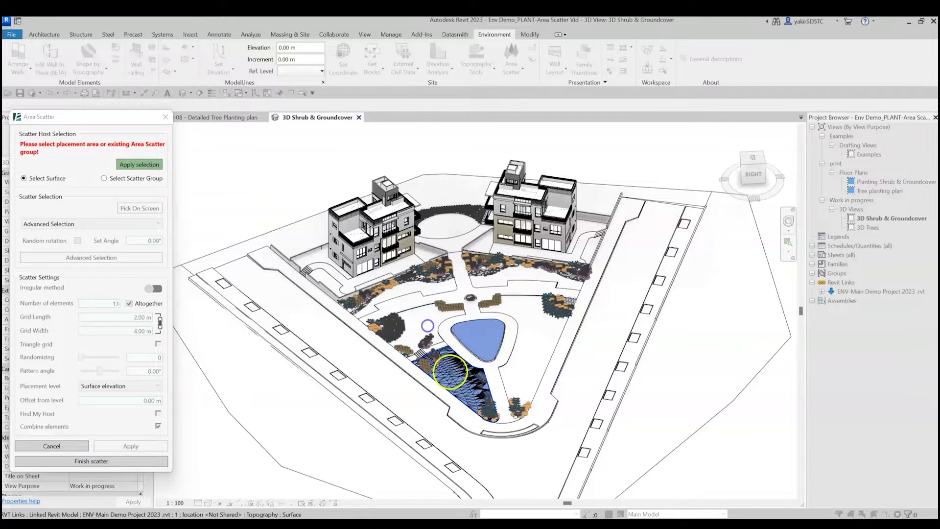
scroll(478, 353, up, 5)
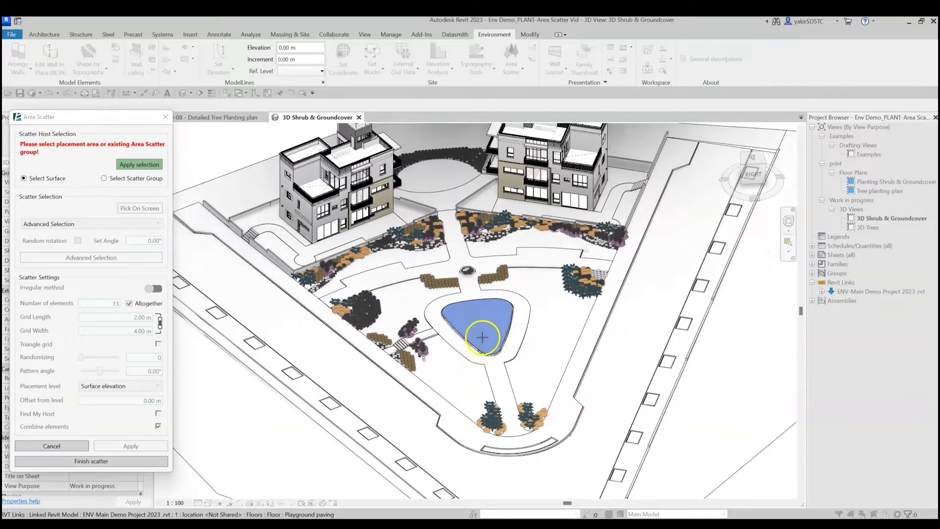
click(132, 167)
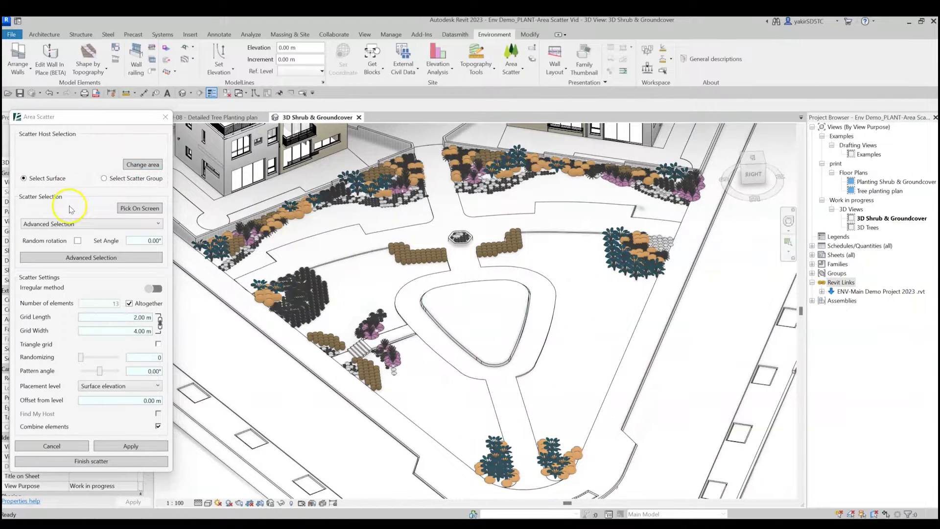
Pick the planted Acantus_Shaped_Shrub_19 : Acanthus_Mollis in the 3D view as the scatter element
click(99, 223)
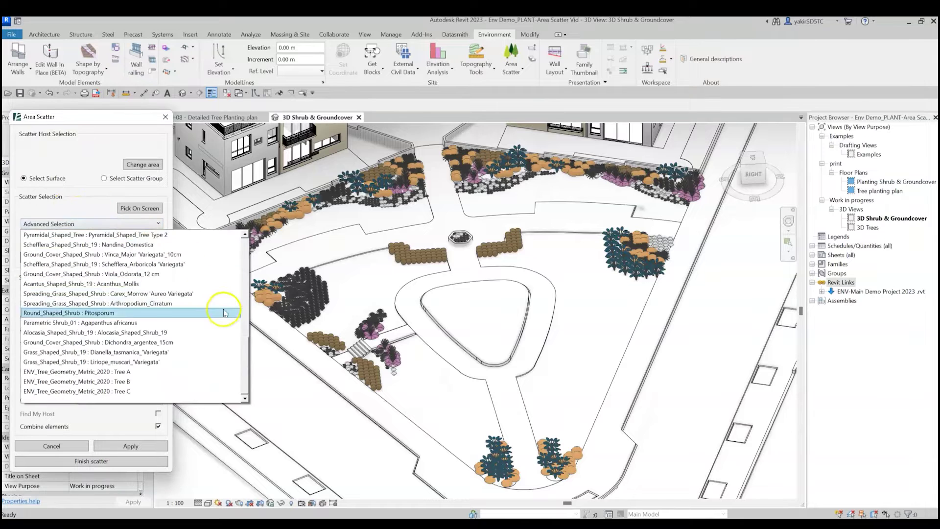
scroll(243, 353, up, 3)
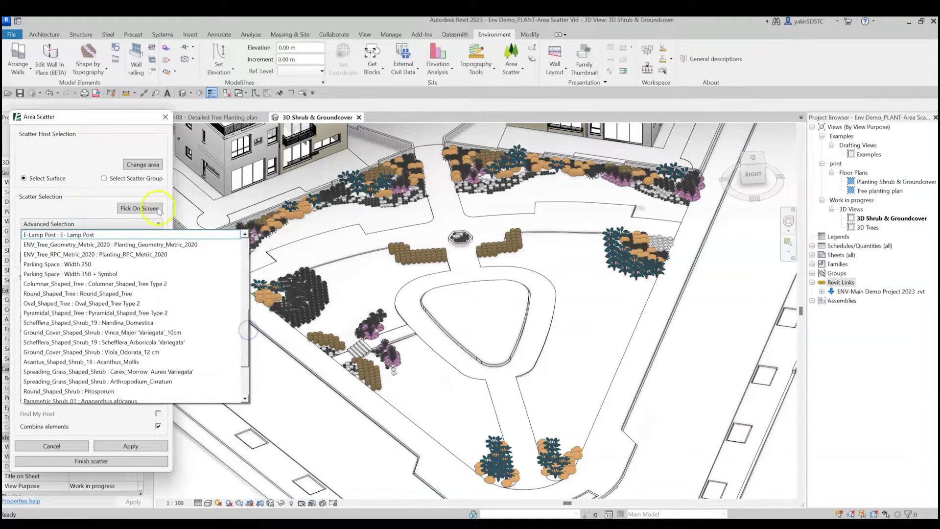
click(122, 208)
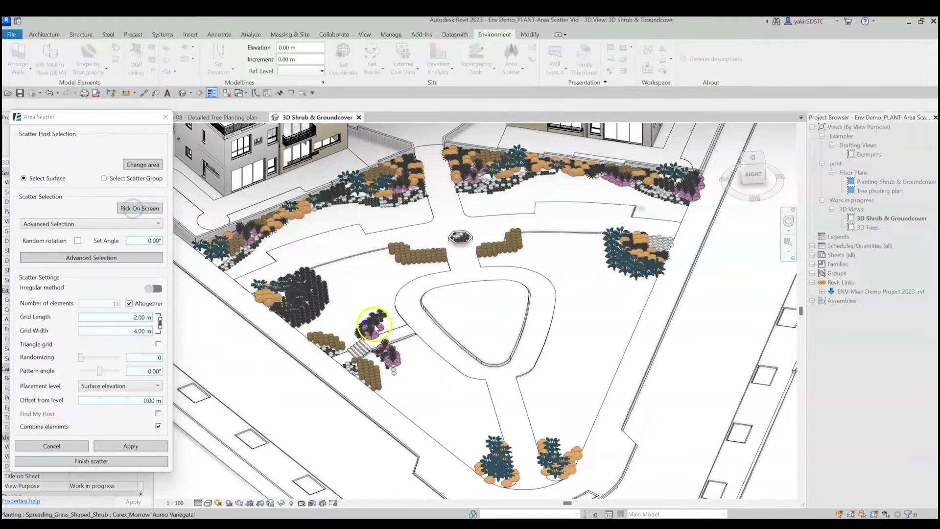
click(375, 332)
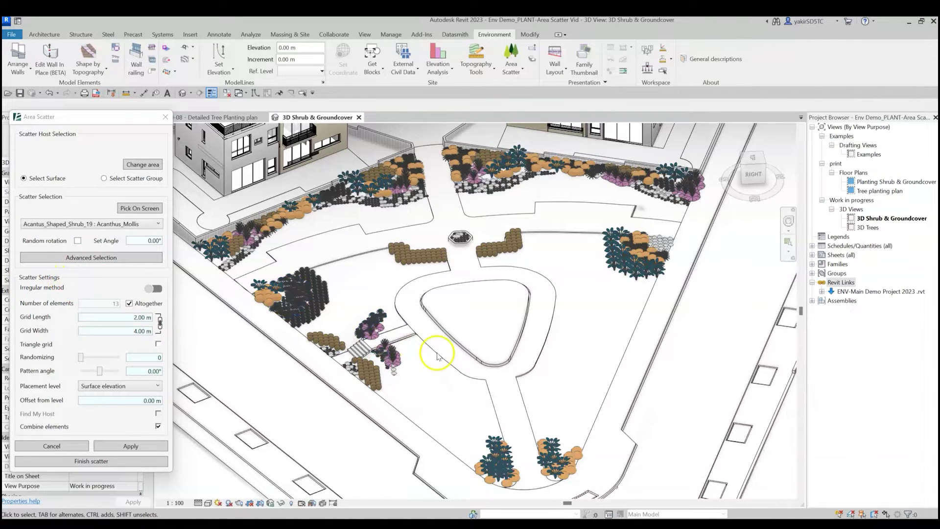
scroll(446, 348, up, 2)
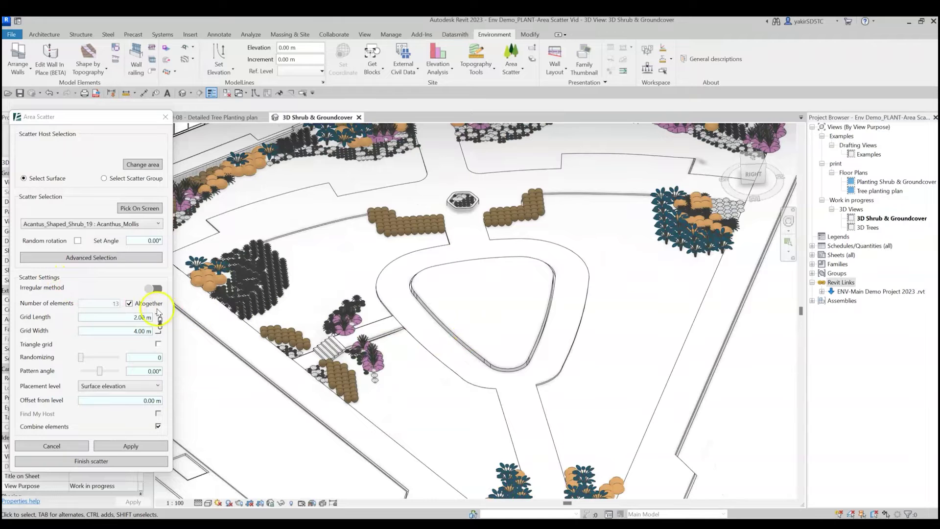
Scatter 50 Acanthus shrubs irregularly across the central triangular bed
scroll(421, 377, up, 1)
middle_drag(421, 377, 304, 374)
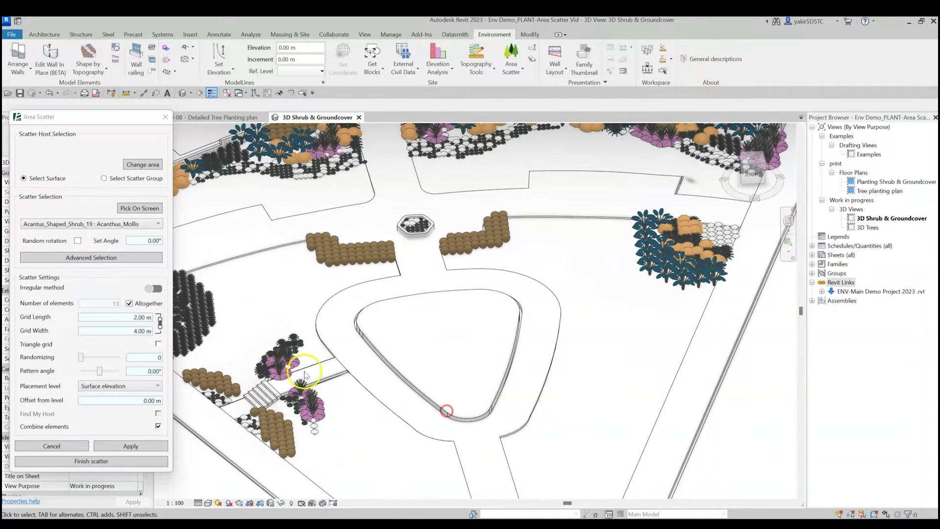
click(153, 288)
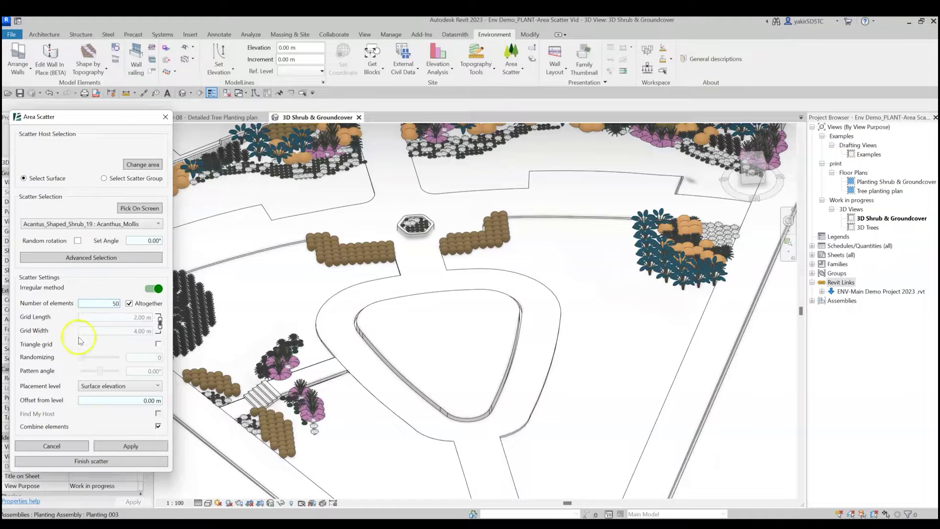
click(113, 446)
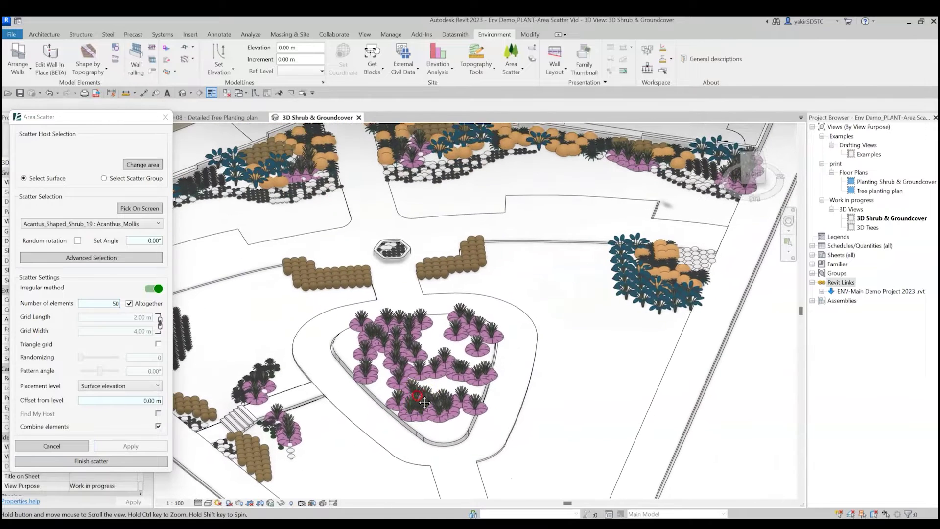
Switch the irregular method back off and select the grid length value
click(153, 288)
click(153, 289)
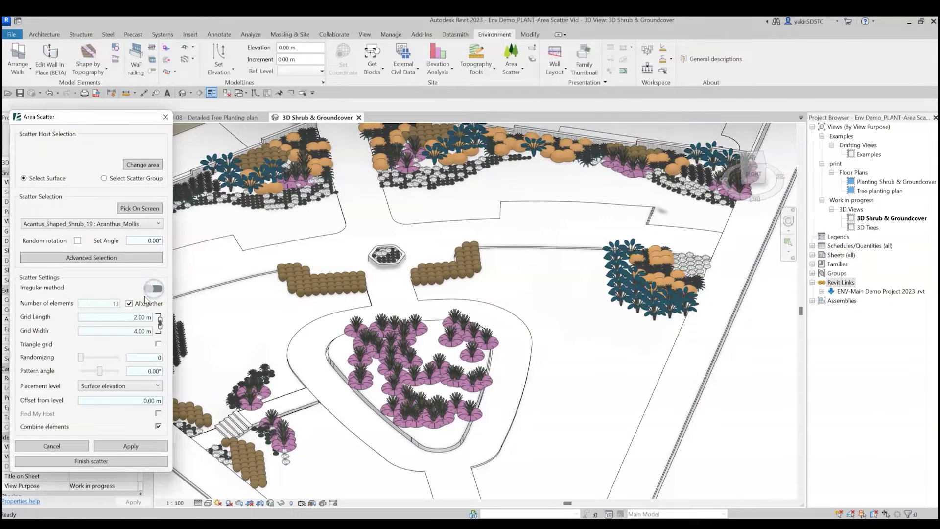
click(139, 316)
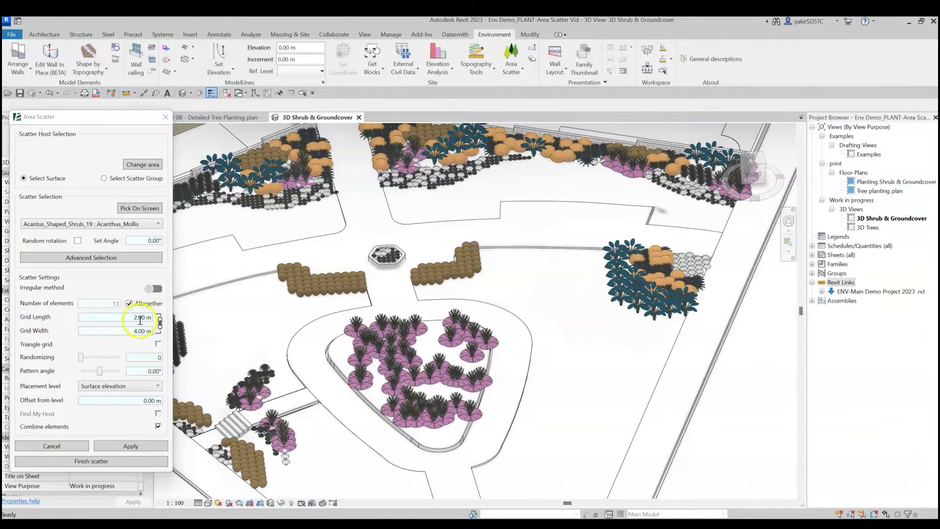
Re-scatter the bed on a linked 2 m grid, then widen grid width to 4
click(160, 322)
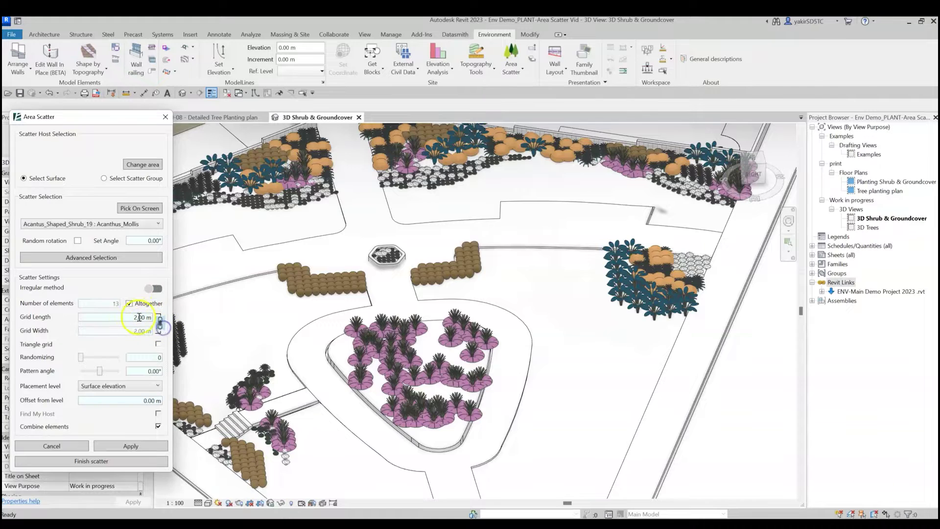
click(131, 447)
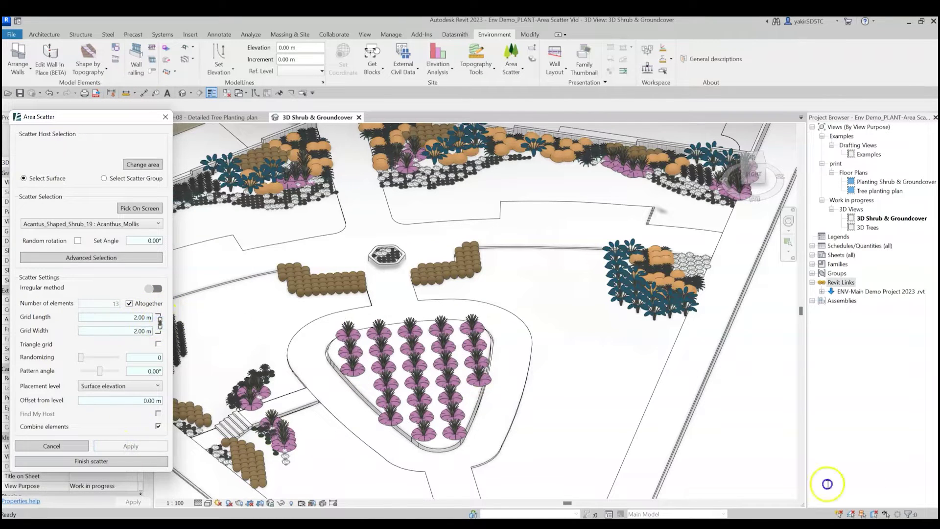
triple_click(136, 330)
text(4)
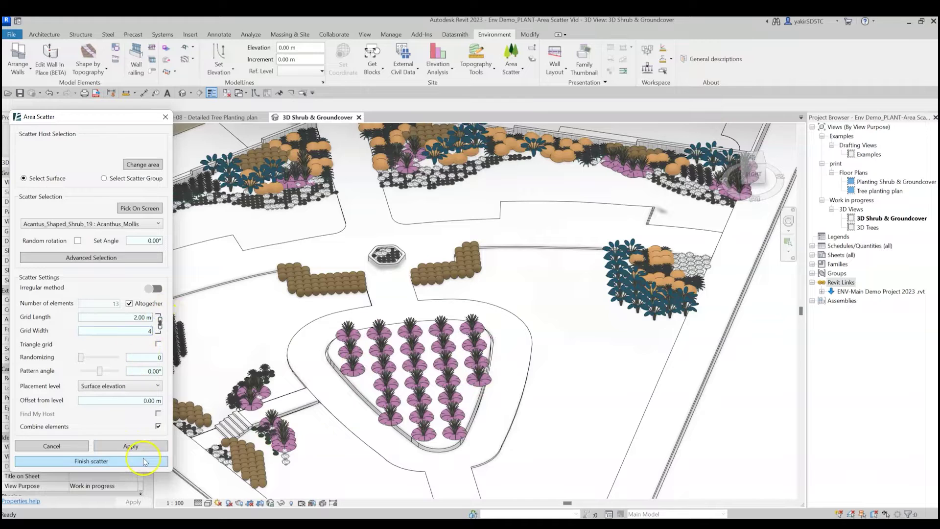
click(131, 446)
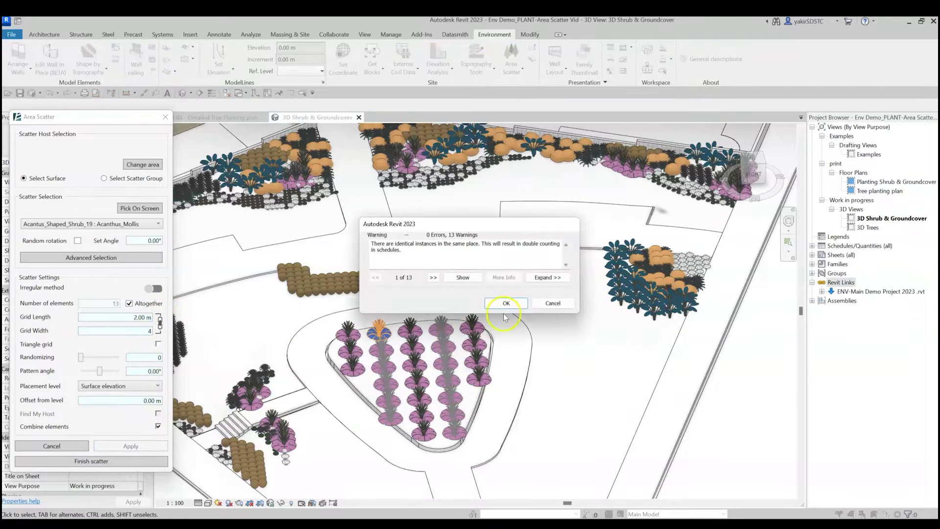
click(504, 303)
Switch the bed's shrubs to a triangle grid and accept the warning
scroll(470, 330, down, 3)
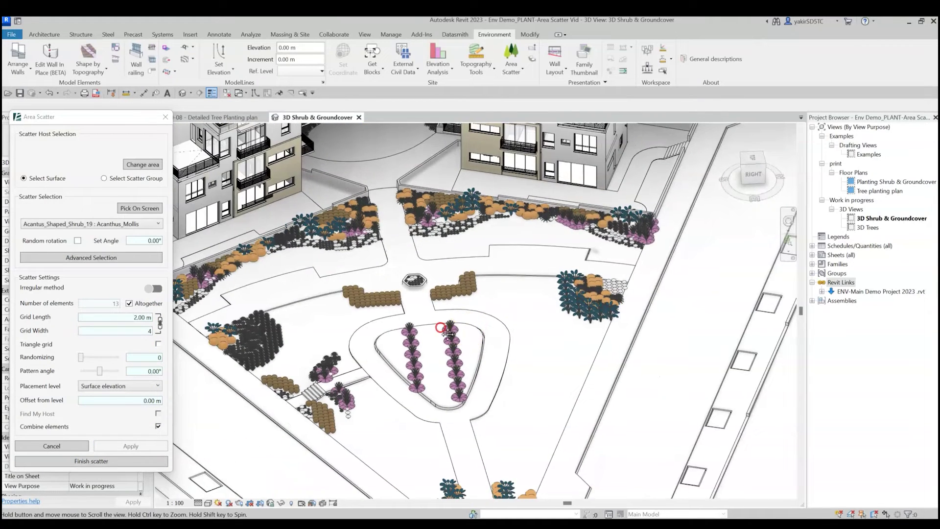
middle_drag(465, 333, 426, 338)
scroll(386, 370, up, 3)
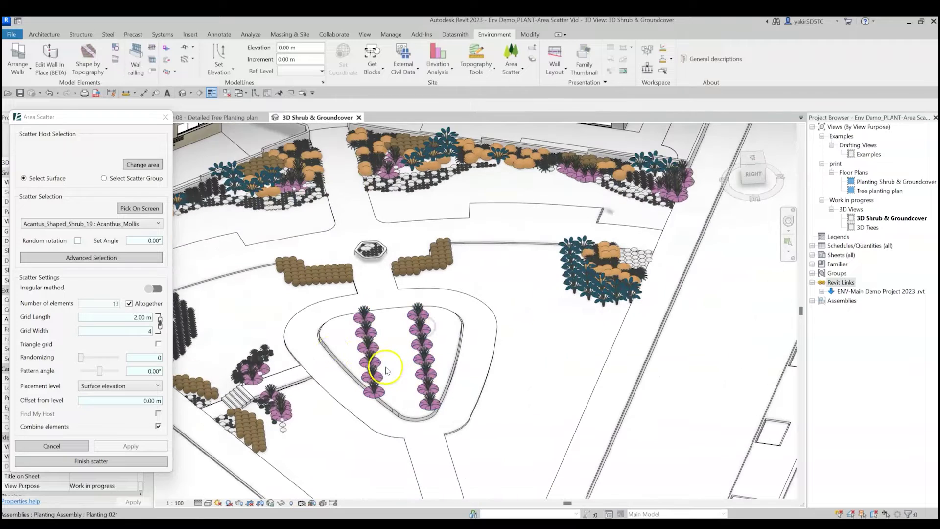
click(158, 344)
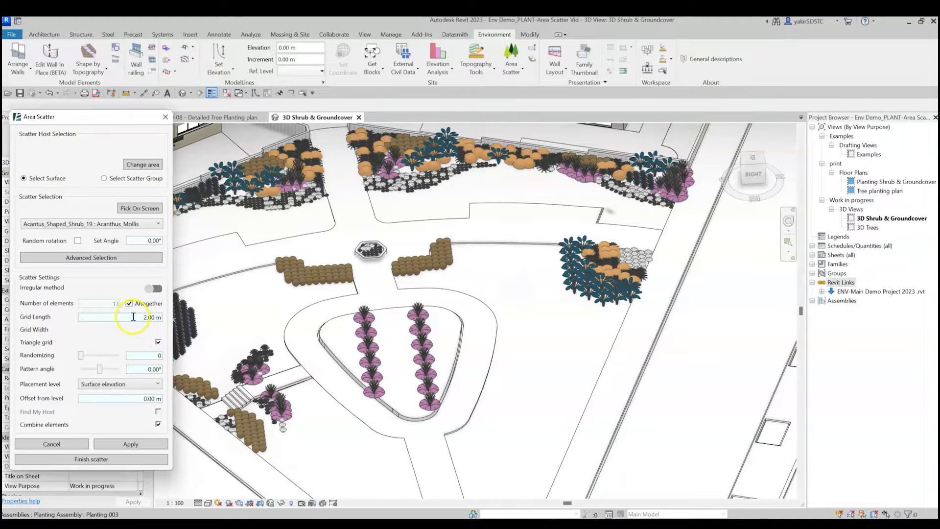
click(131, 444)
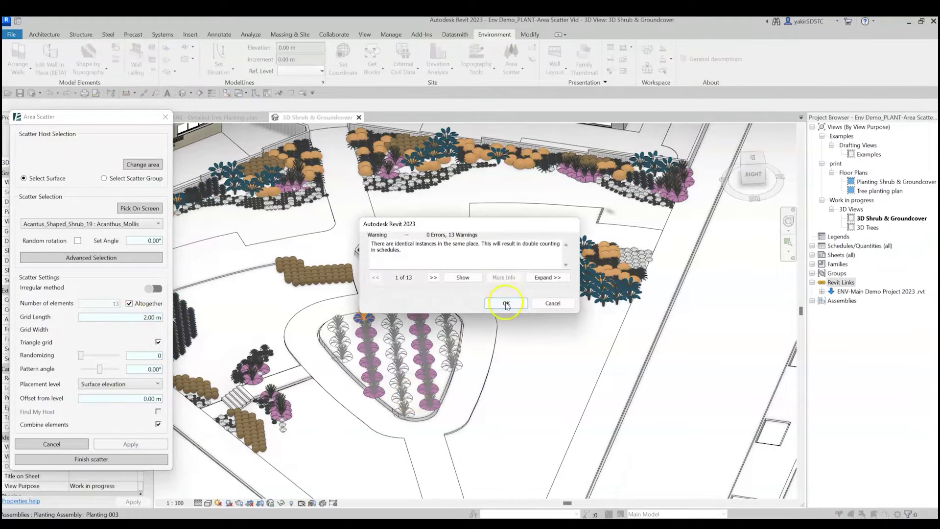
click(506, 304)
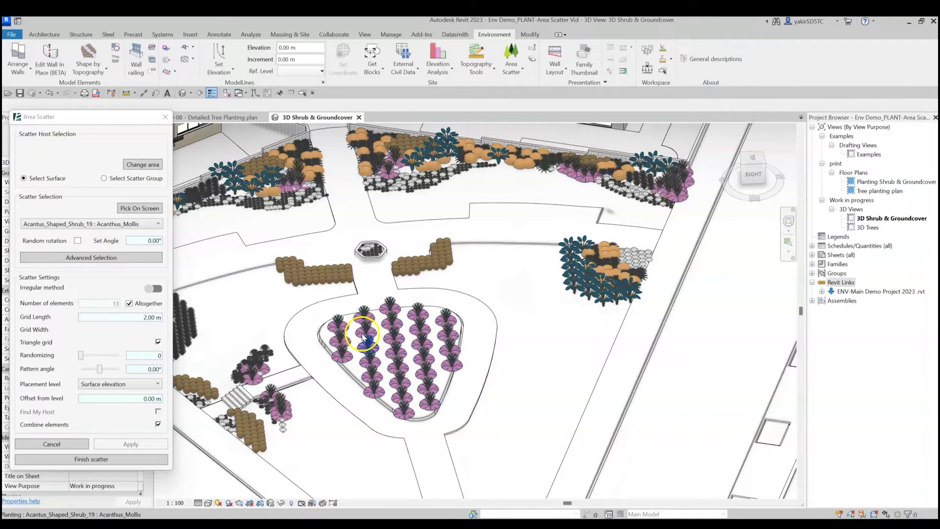
Apply randomizing 4 to the bed's shrub grid
click(138, 354)
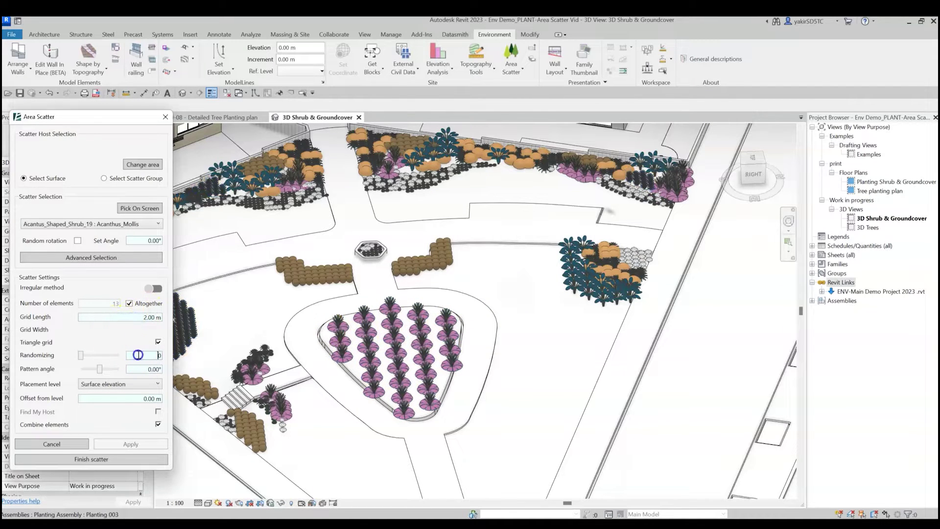
click(103, 360)
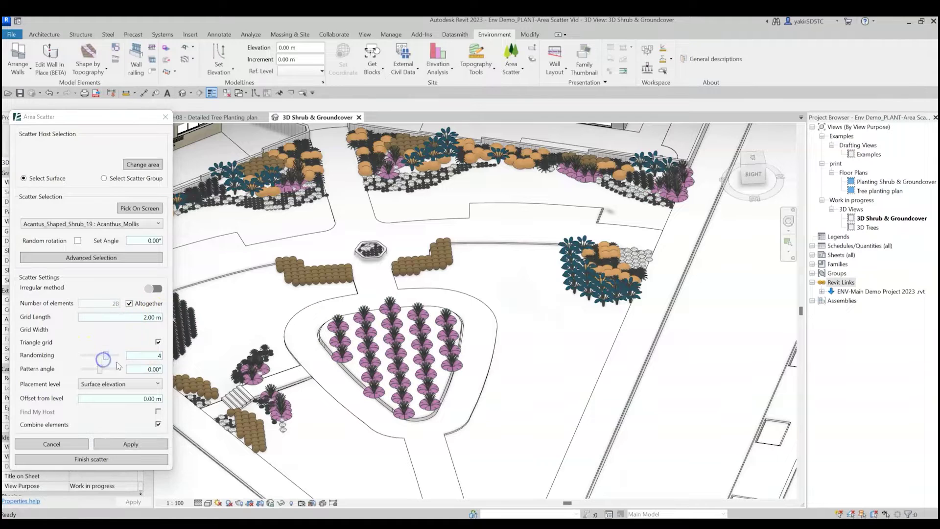
click(130, 443)
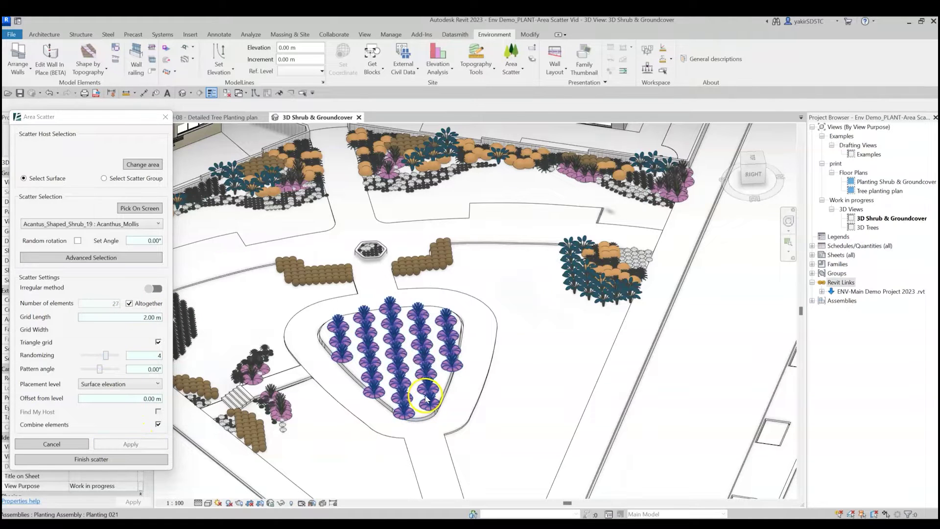
Rotate the shrub grid pattern to a 22.01° angle
scroll(423, 397, up, 3)
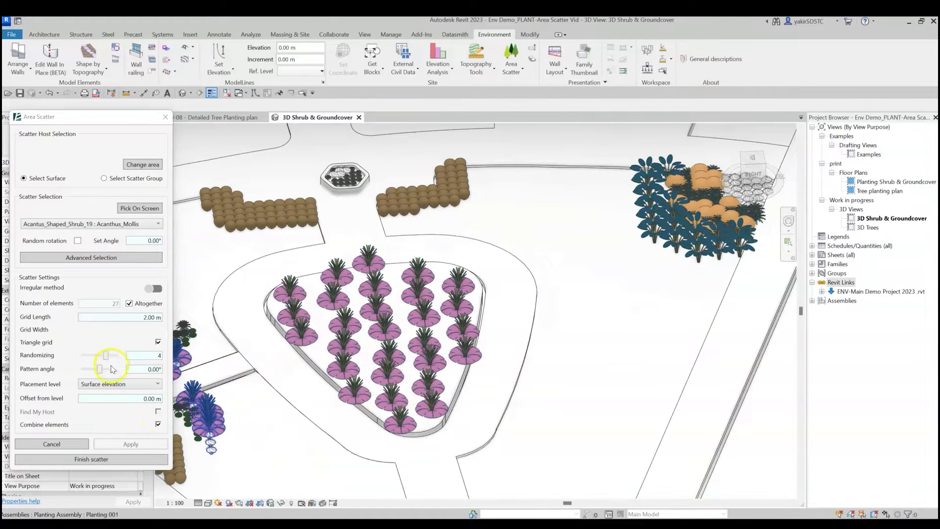
drag(100, 373, 104, 373)
click(130, 444)
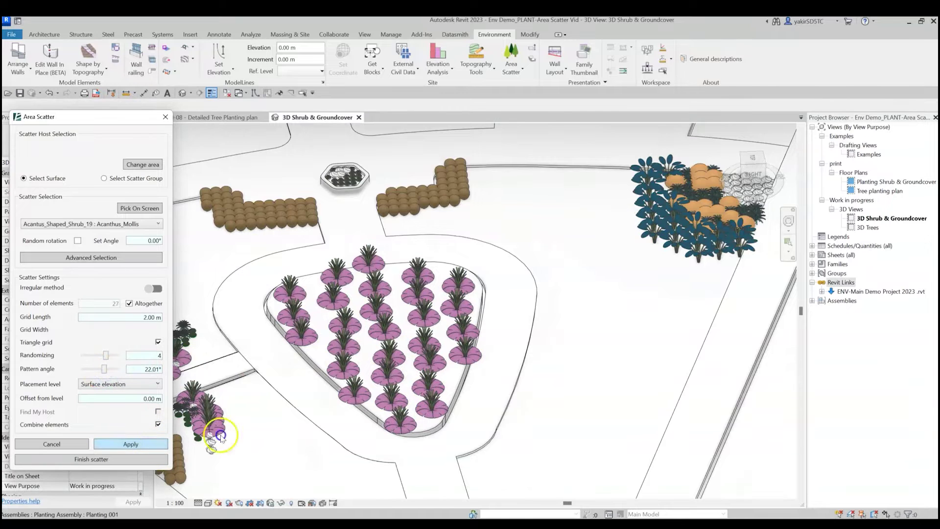
click(440, 394)
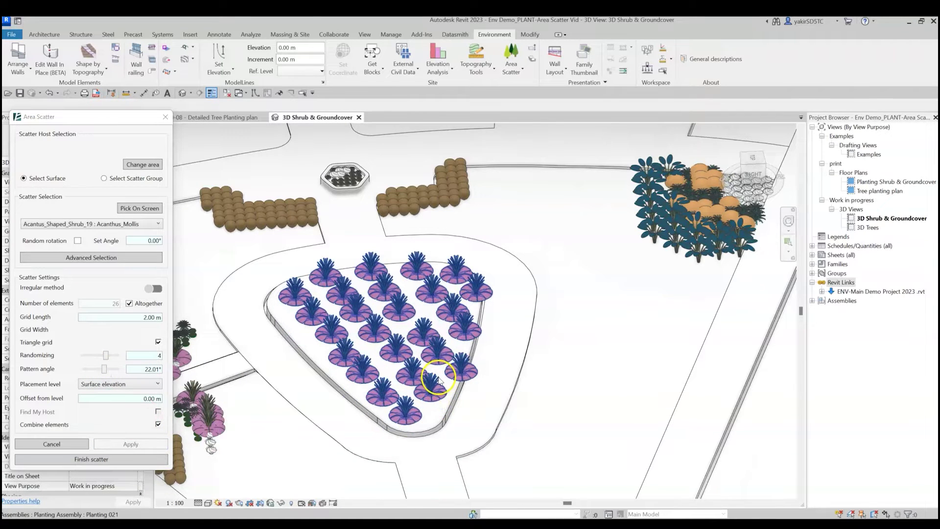
scroll(439, 382, down, 4)
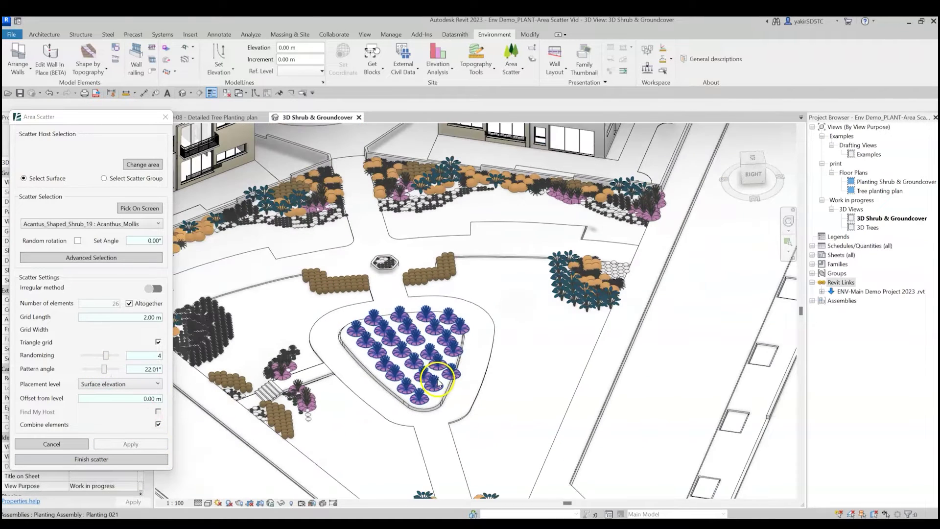
click(137, 386)
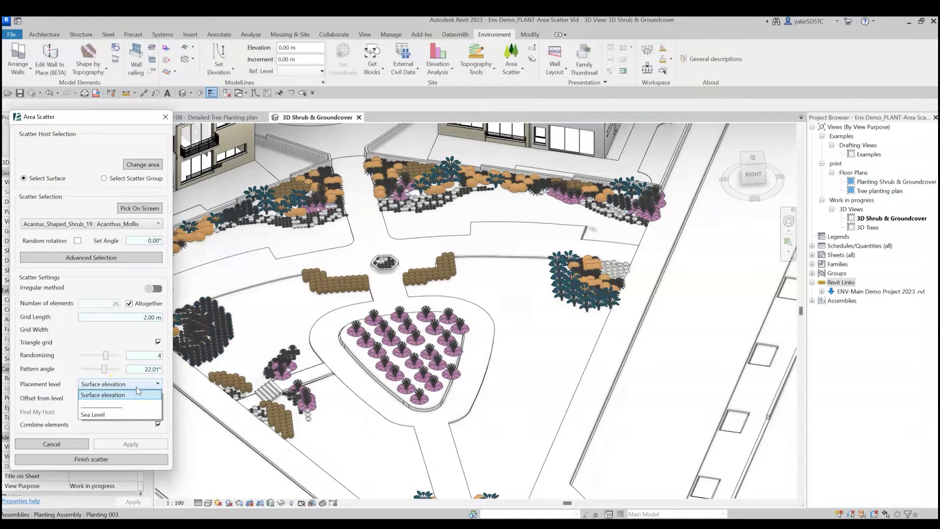
click(113, 419)
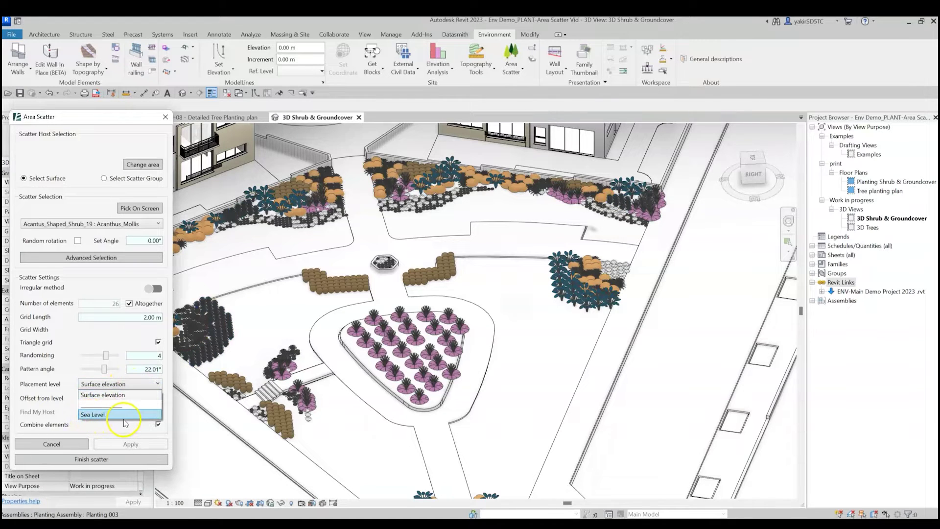
click(144, 396)
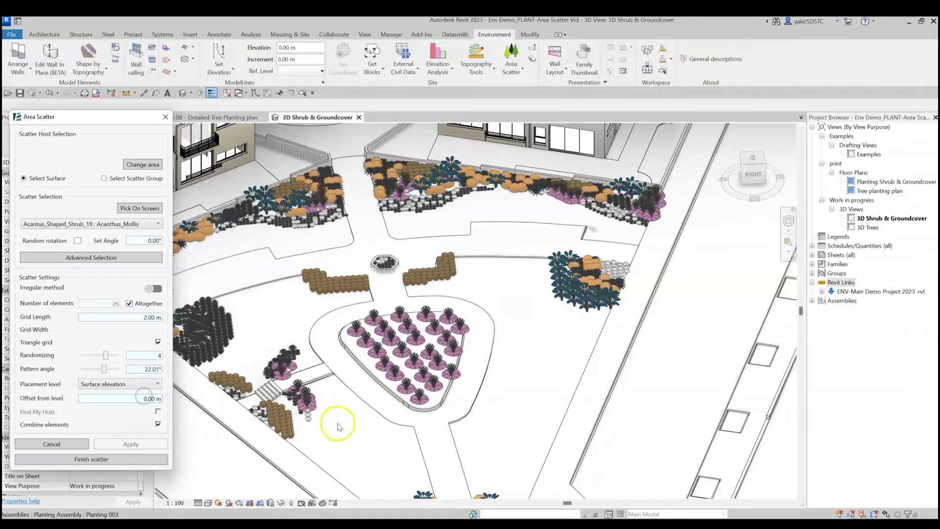
scroll(336, 419, up, 5)
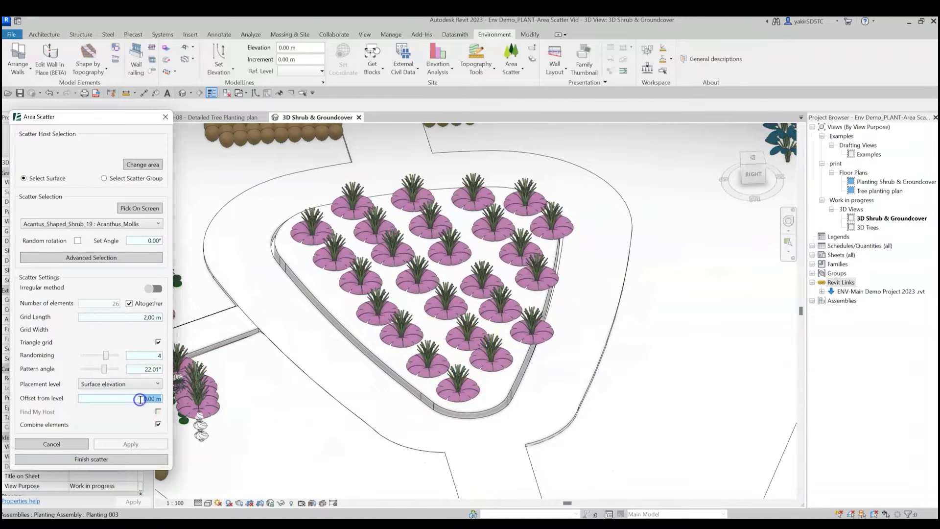
text(1)
click(130, 443)
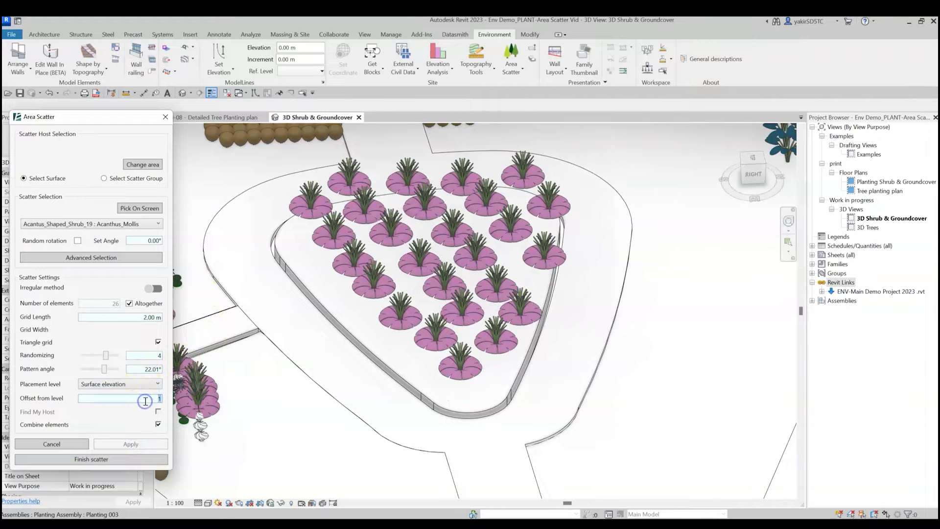
text(0)
click(156, 443)
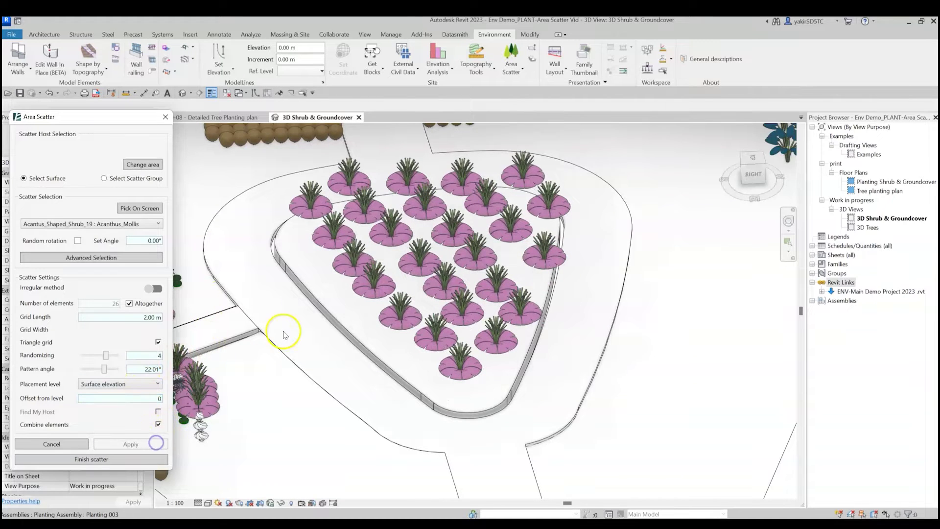
scroll(304, 336, down, 4)
middle_drag(307, 339, 438, 371)
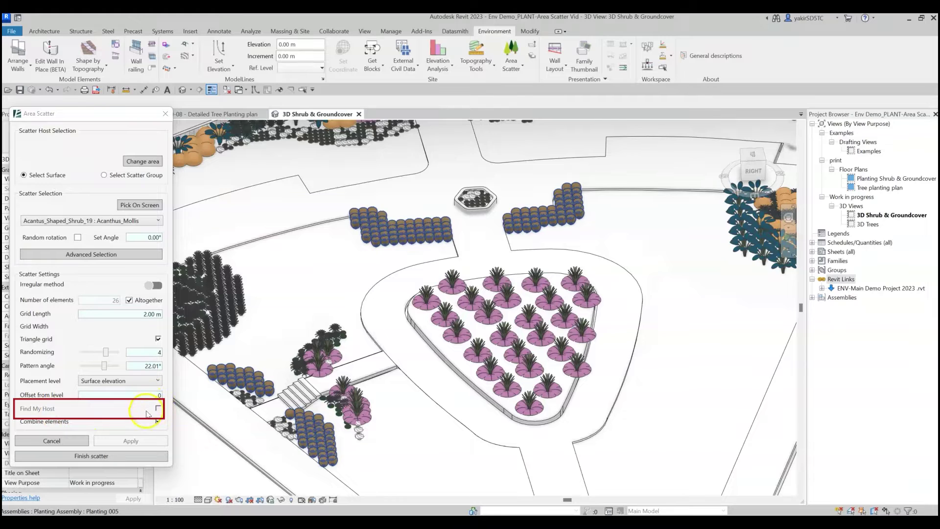
Enable Combine elements and finish the Acanthus scatter, closing Area Scatter
scroll(410, 374, down, 5)
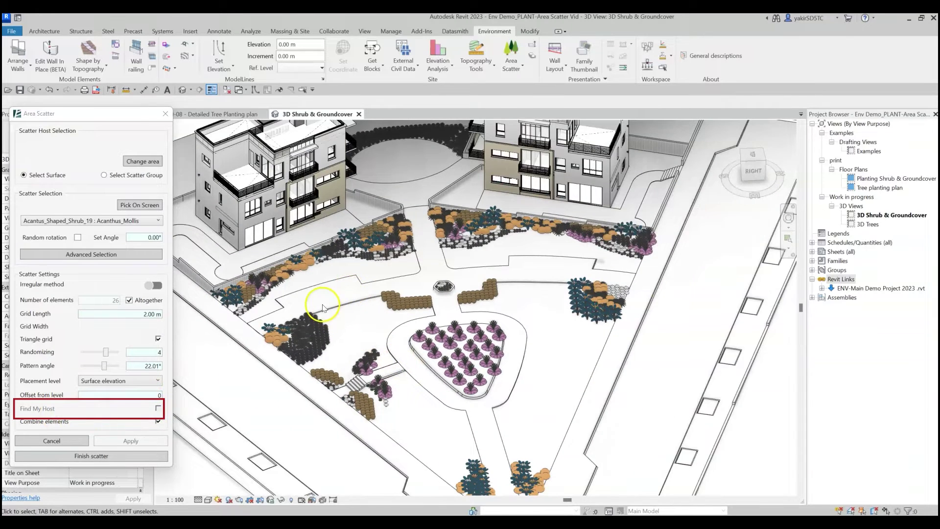
middle_drag(322, 308, 395, 309)
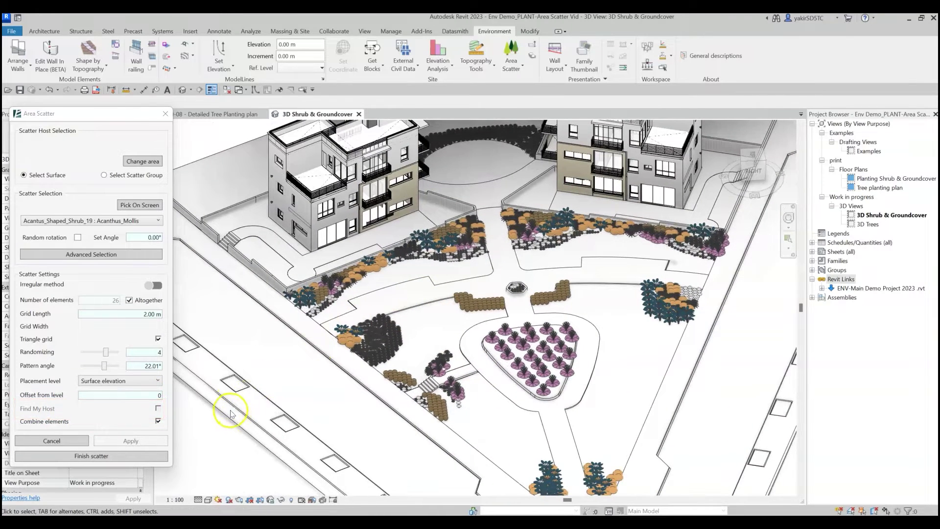
click(158, 422)
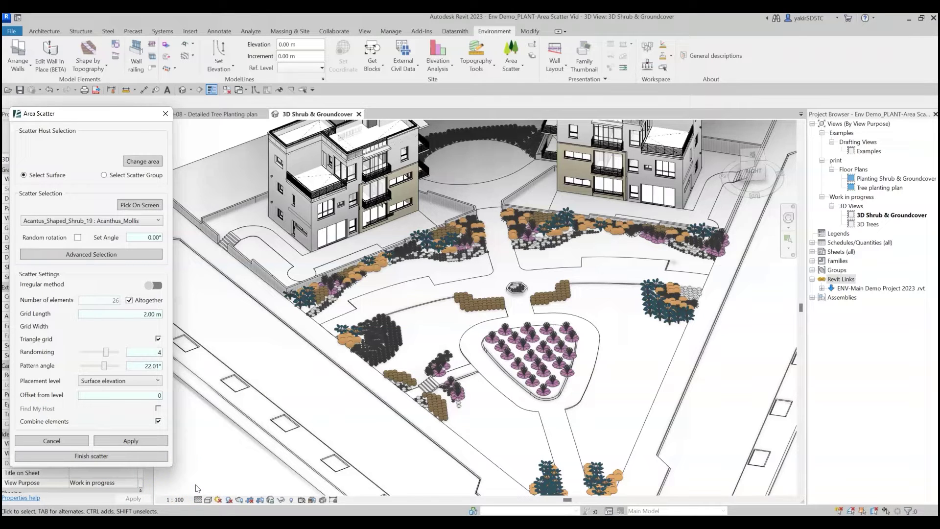
click(138, 460)
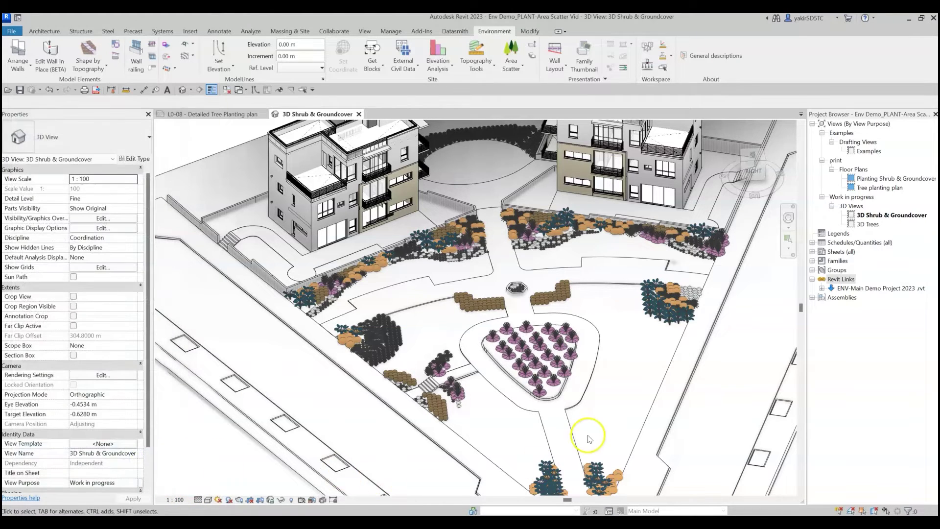
scroll(590, 413, up, 2)
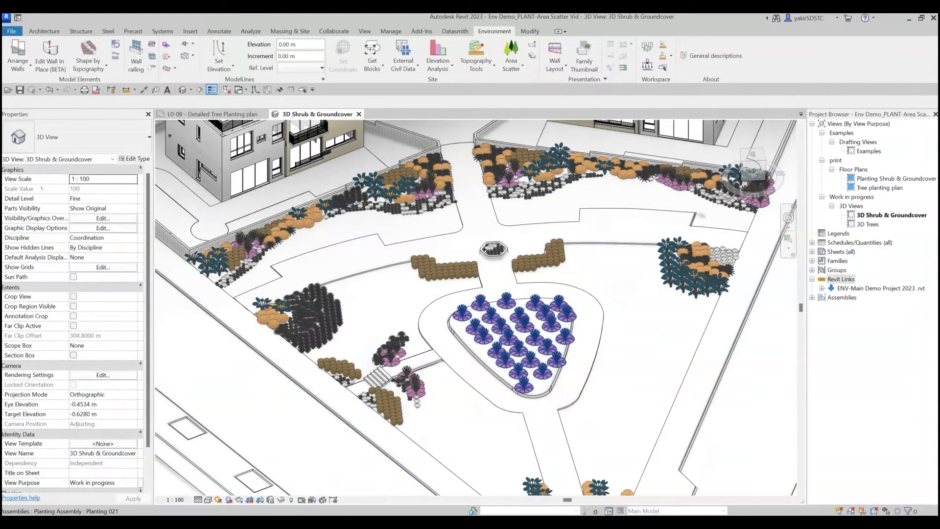
click(546, 338)
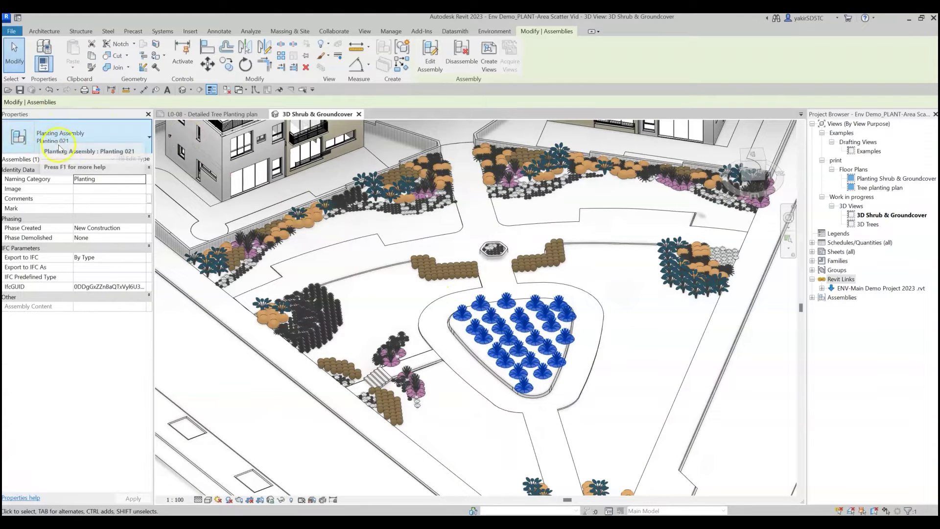
scroll(468, 431, up, 3)
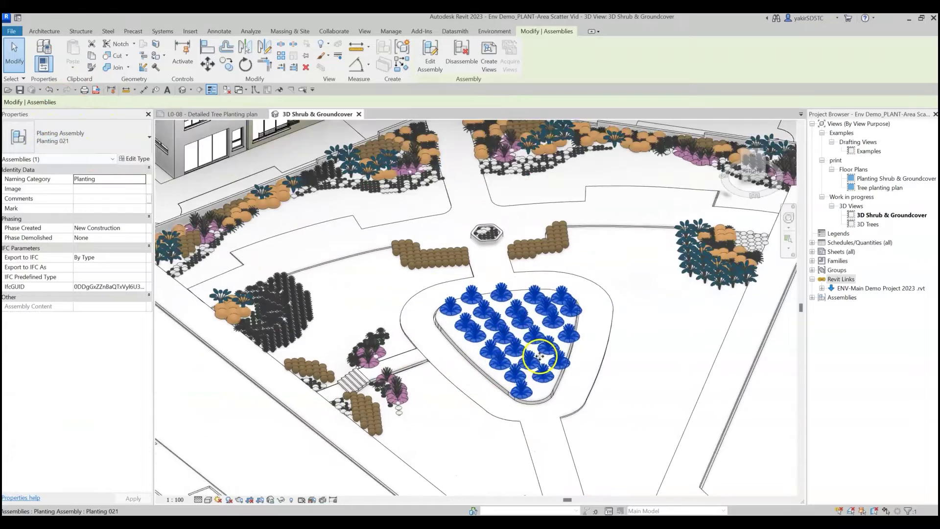
middle_drag(528, 337, 497, 361)
scroll(522, 351, down, 2)
scroll(498, 361, up, 3)
scroll(497, 361, up, 1)
key(Escape)
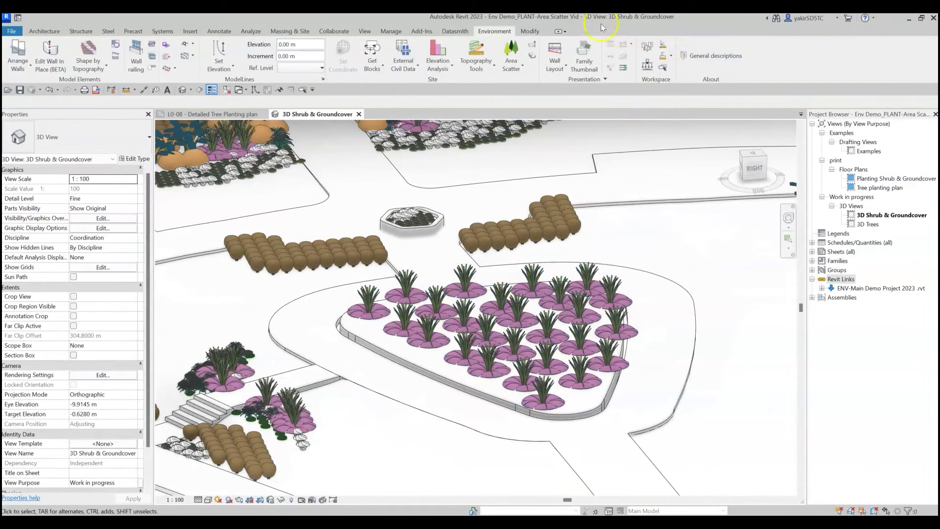
Load the island's existing Planting 021 scatter group as the Area Scatter host
click(509, 59)
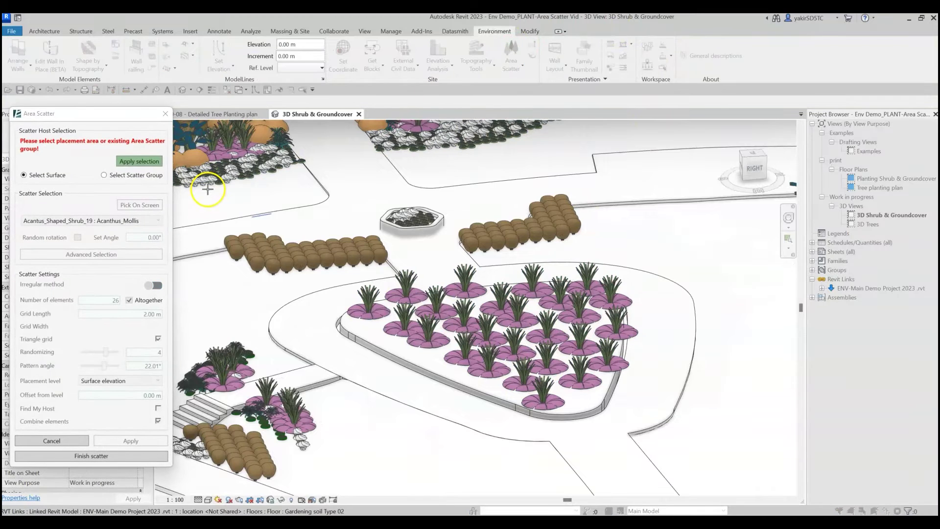
click(104, 175)
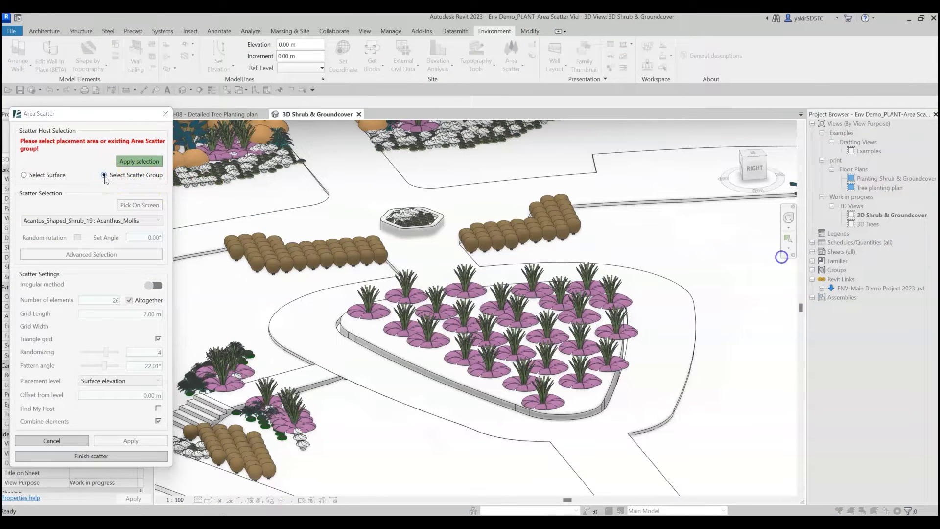
click(421, 337)
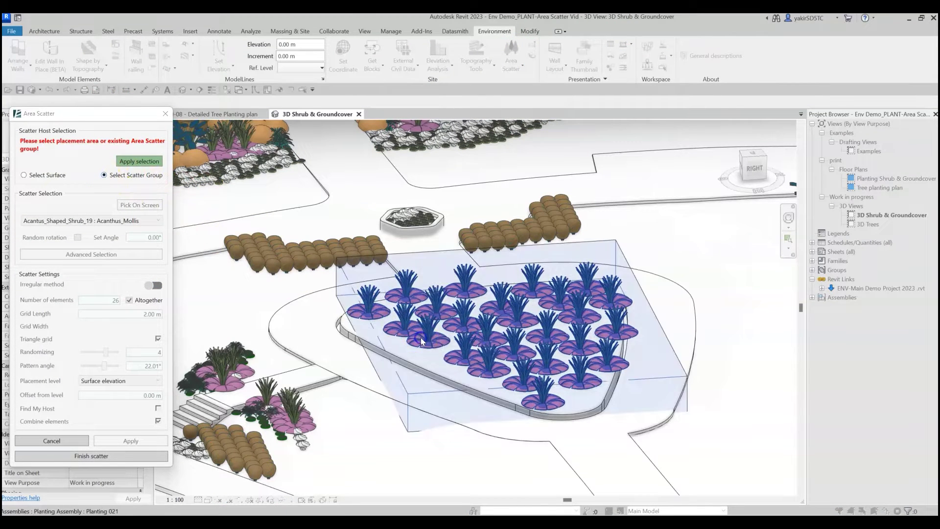
click(150, 163)
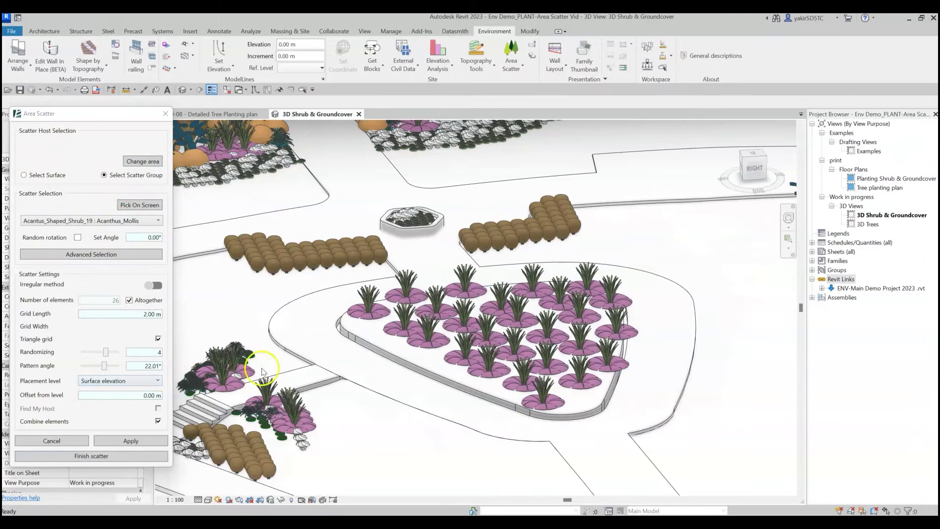
click(466, 360)
shift+middle_drag(466, 360, 485, 367)
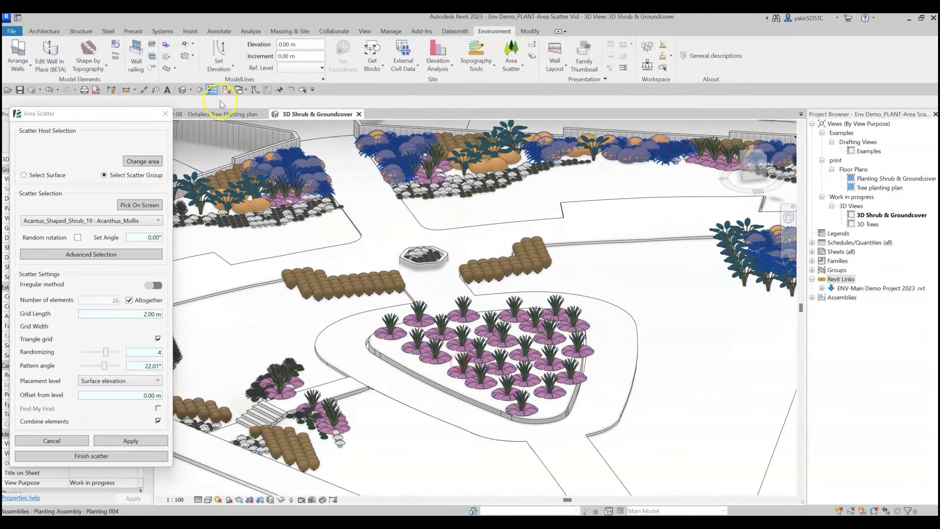
Open the Planting Shrub & Groundcover plan and temporarily hide the planting category
click(903, 179)
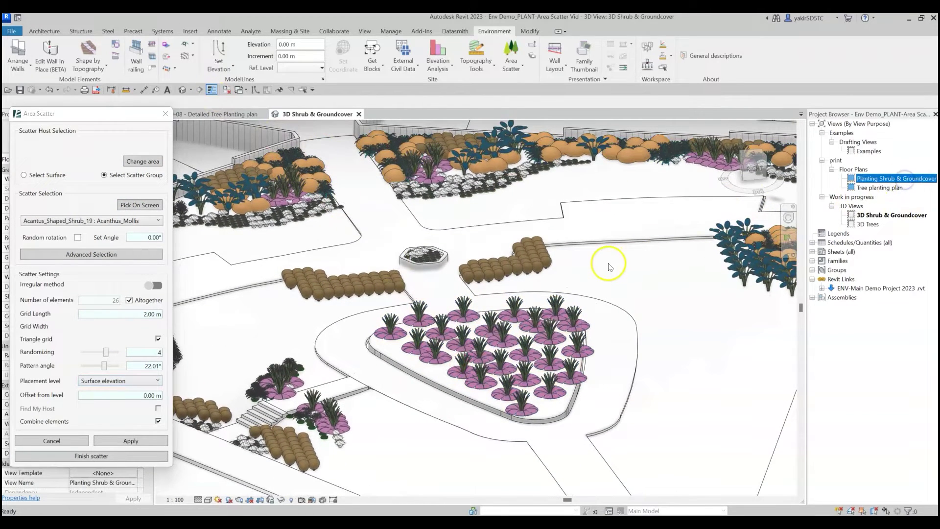
click(441, 238)
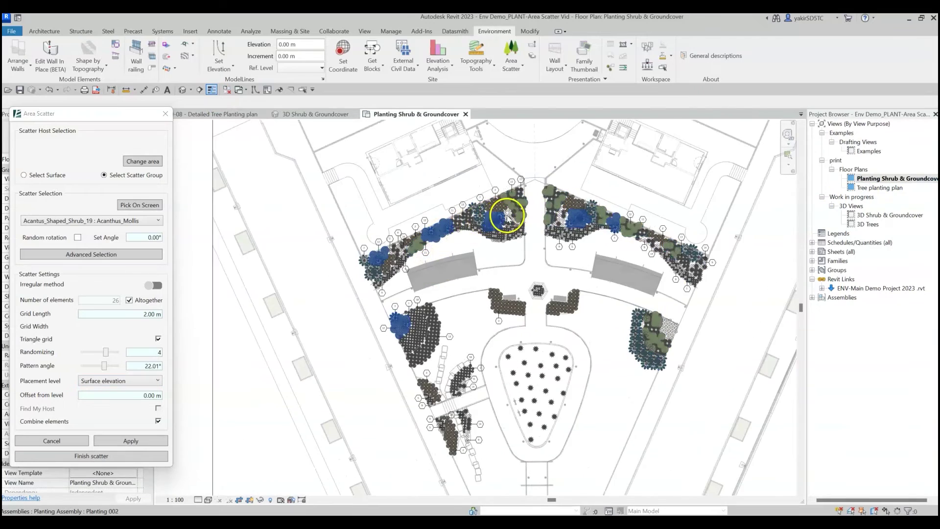
scroll(441, 238, up, 5)
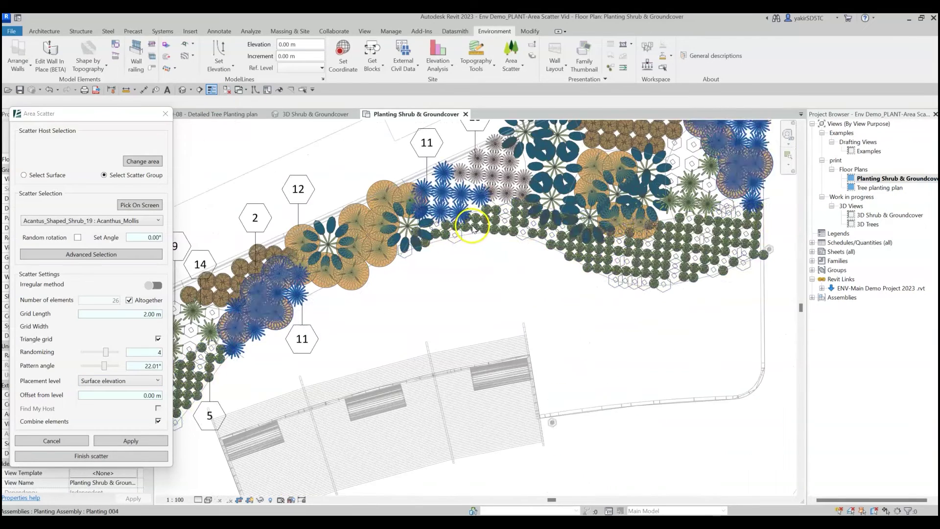
click(260, 499)
click(287, 456)
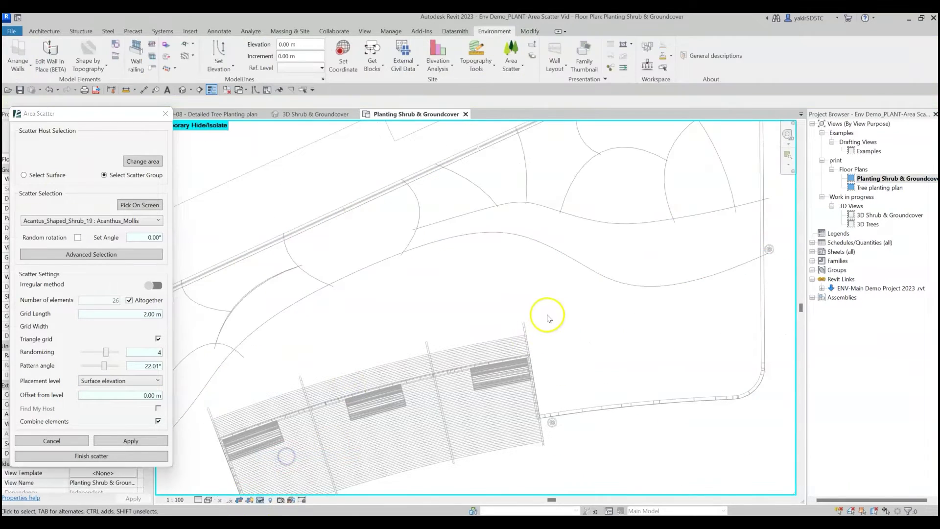
scroll(545, 314, up, 4)
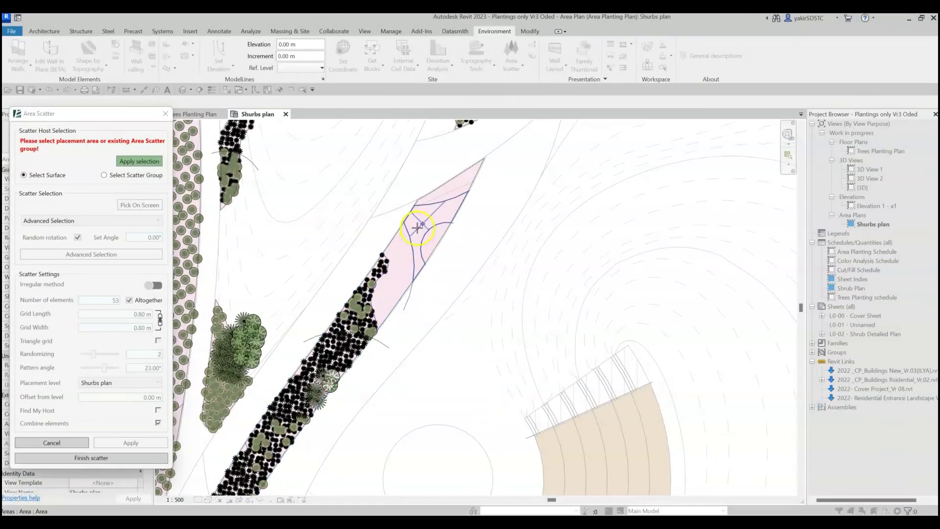
Scatter shrubs into the pink planting area with Find My Host enabled
click(390, 257)
click(157, 409)
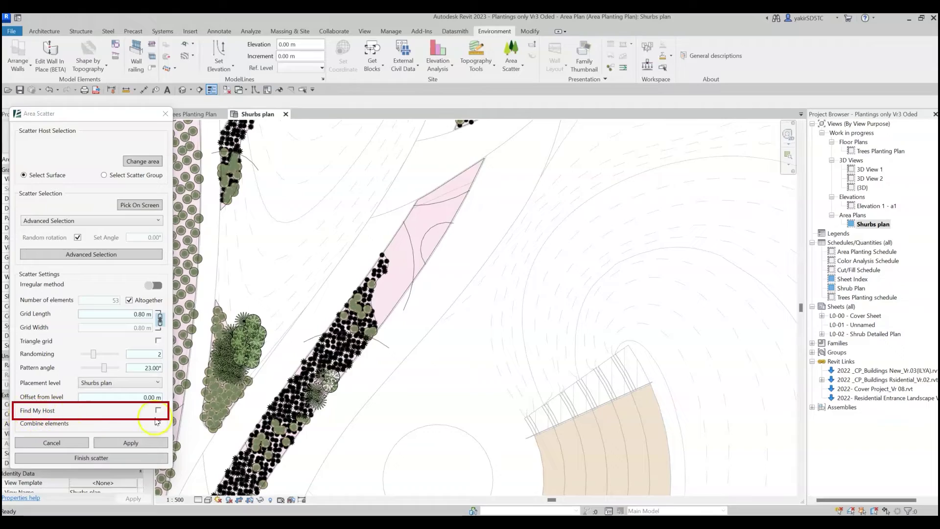
click(130, 442)
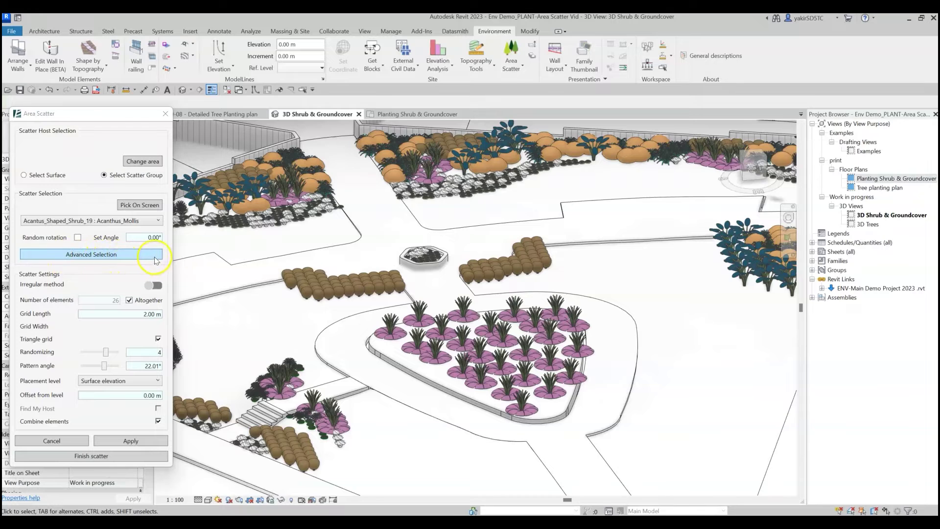
In Advanced Selection, set row 1 to the Schefflera_Shaped_Shrub_19 : Nandina_Domes group picked in the model
click(49, 257)
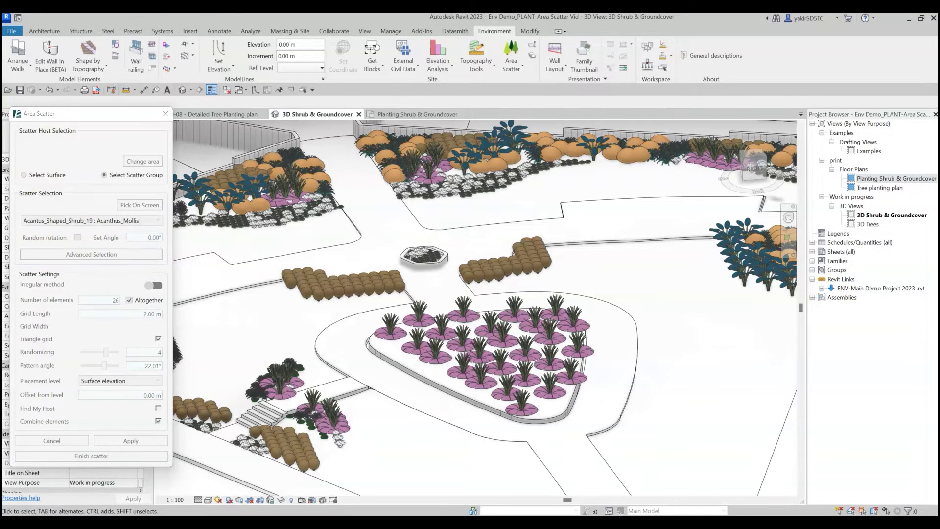
drag(270, 73, 346, 119)
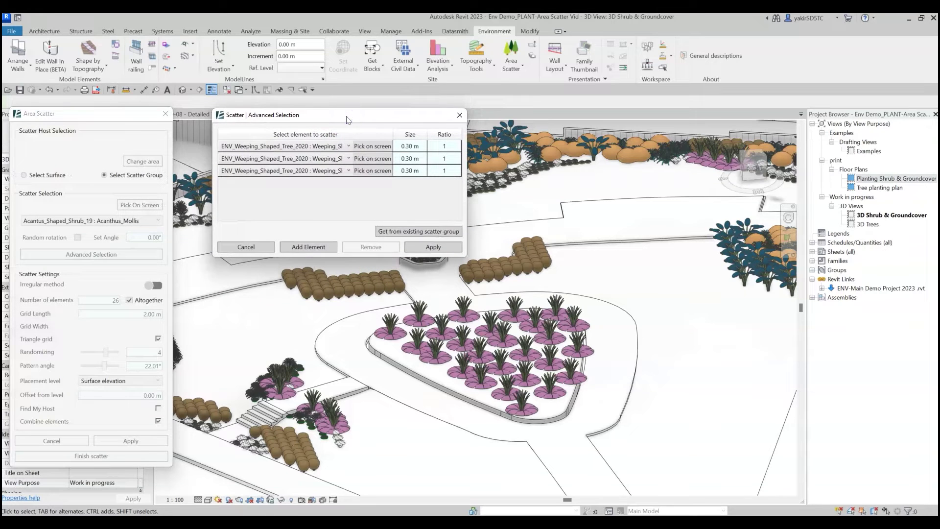
click(349, 146)
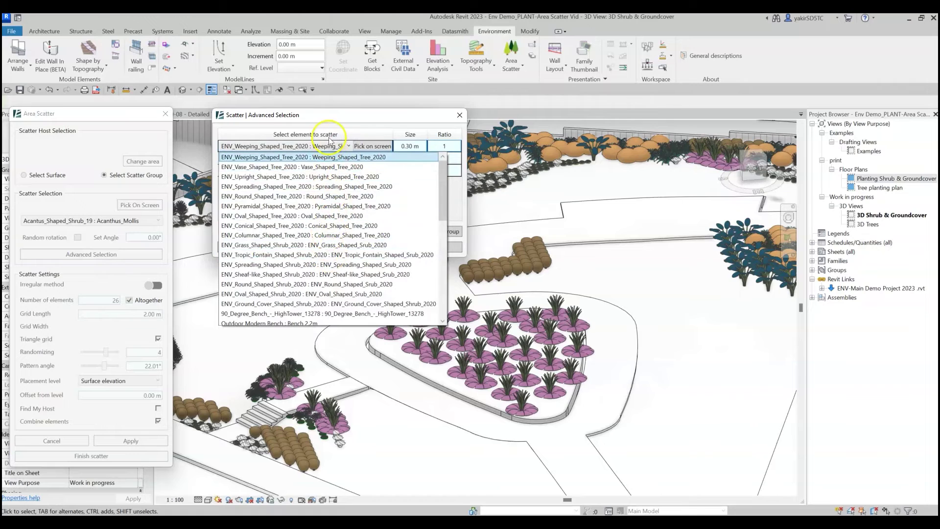
click(340, 147)
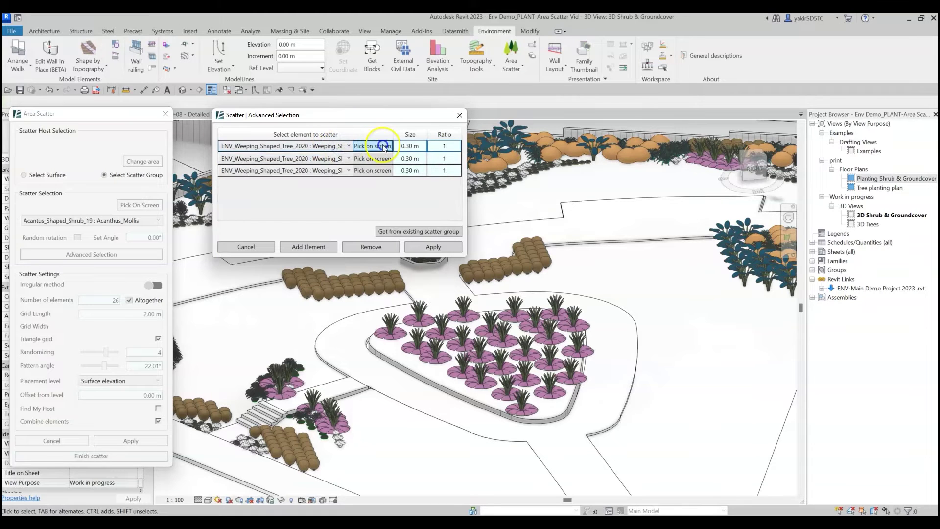
click(384, 145)
click(298, 443)
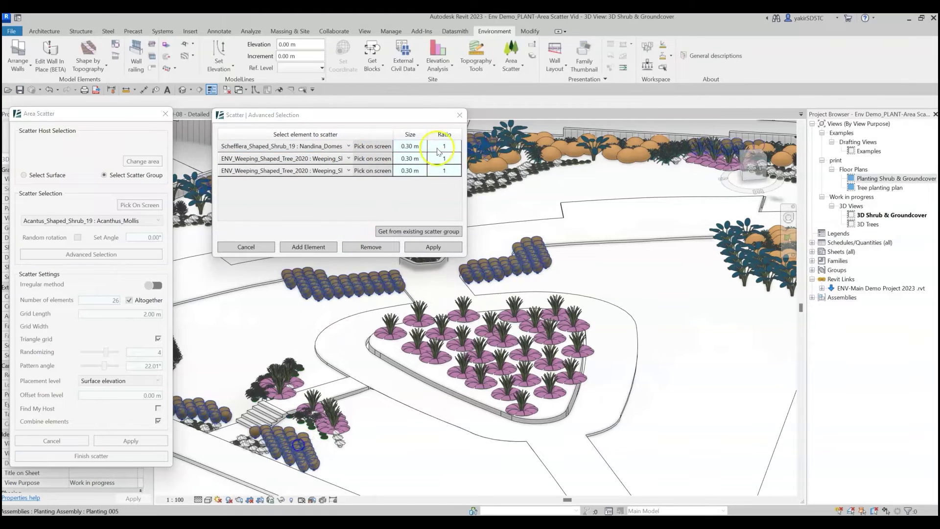
Expand the mix to three elements, removing the Pitosporum shrub picked for row 2
click(376, 162)
click(502, 163)
click(309, 247)
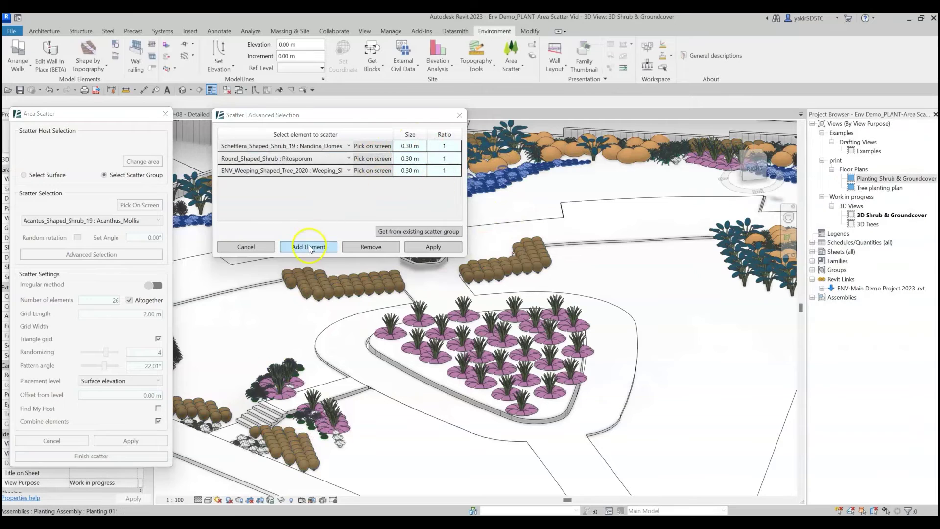
click(309, 247)
click(367, 248)
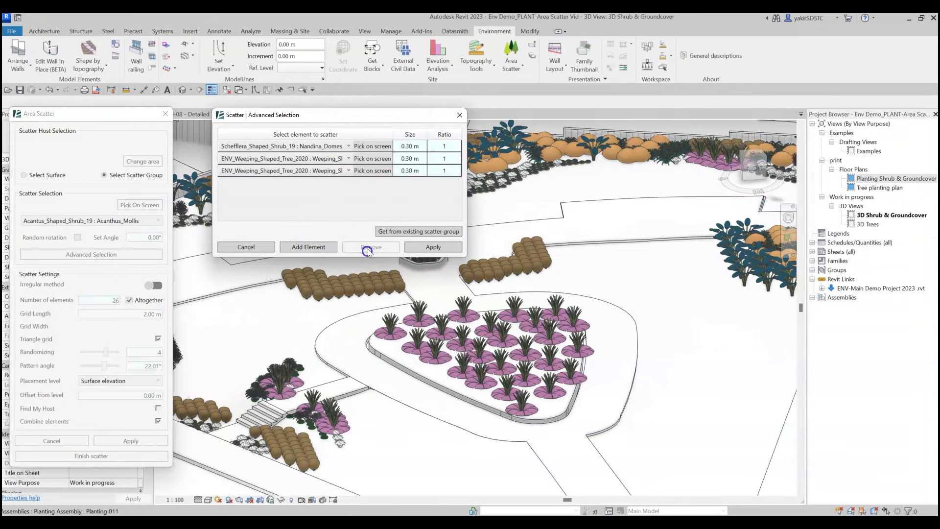
Set element ratios to 3 and 2 and the first element's size to 0.6
click(444, 146)
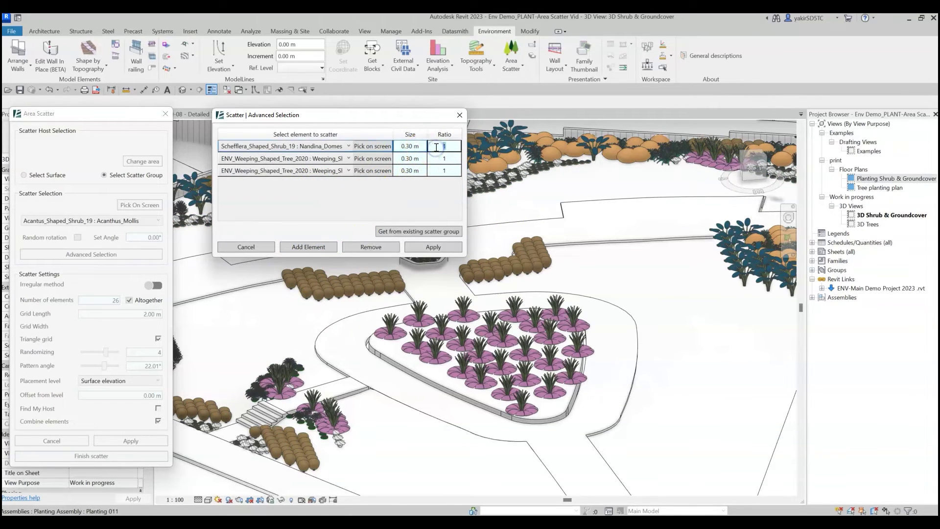
key(Return)
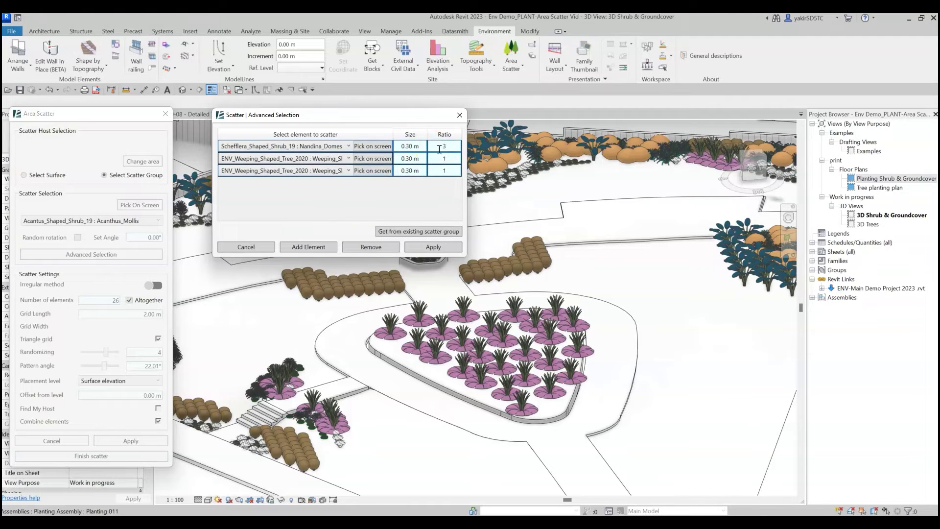
click(445, 158)
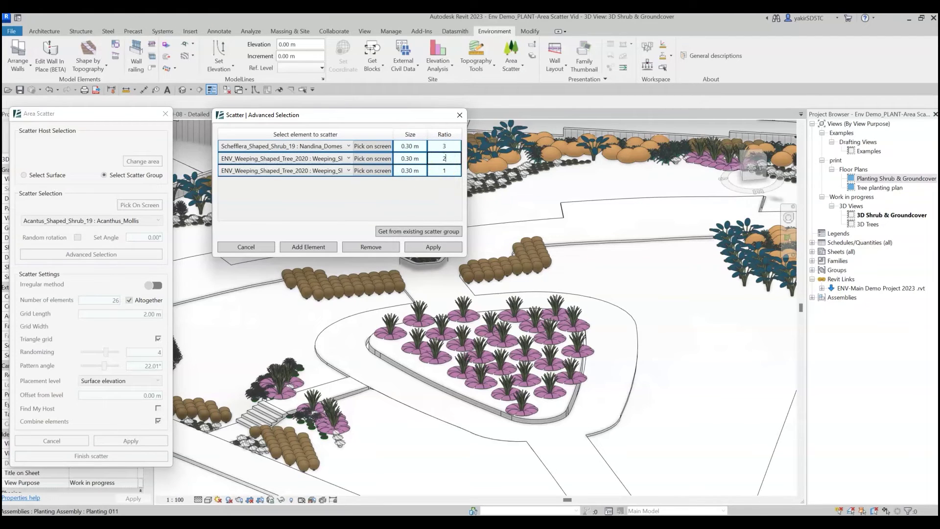
click(408, 147)
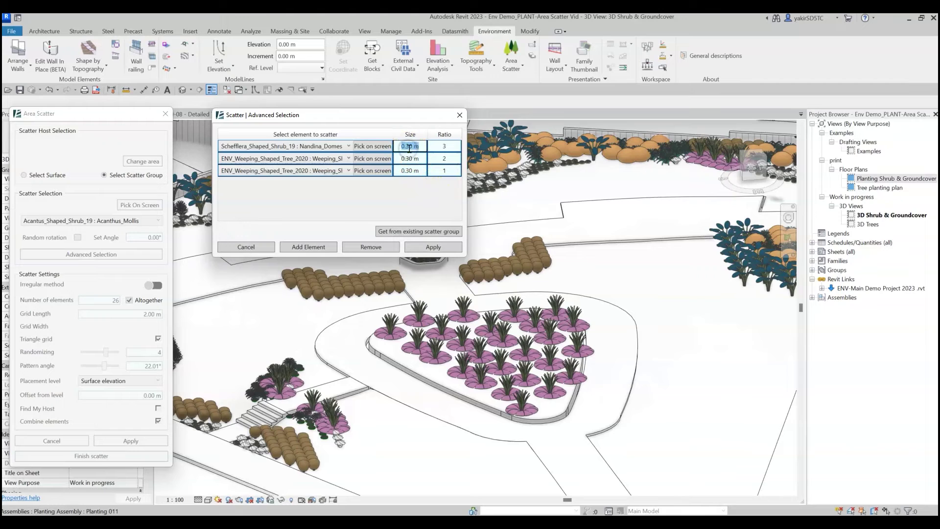
text(0.6)
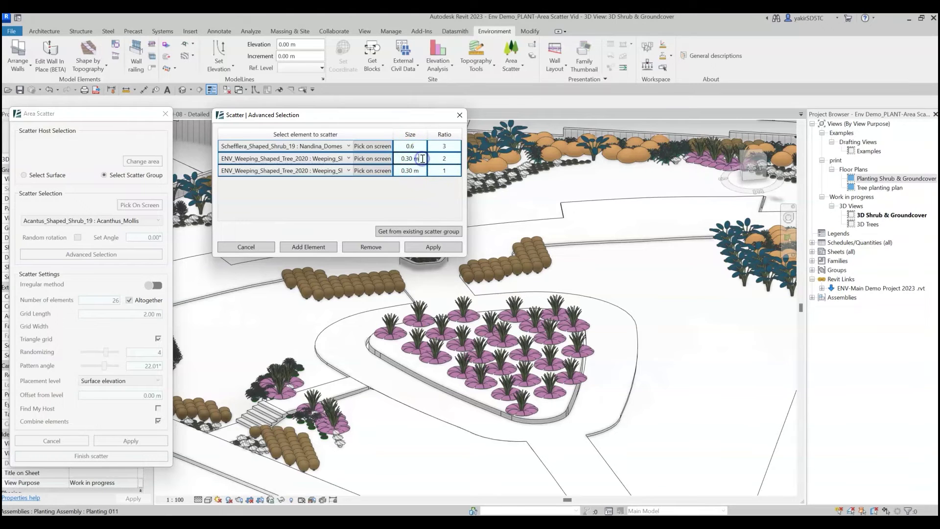
scroll(541, 321, down, 3)
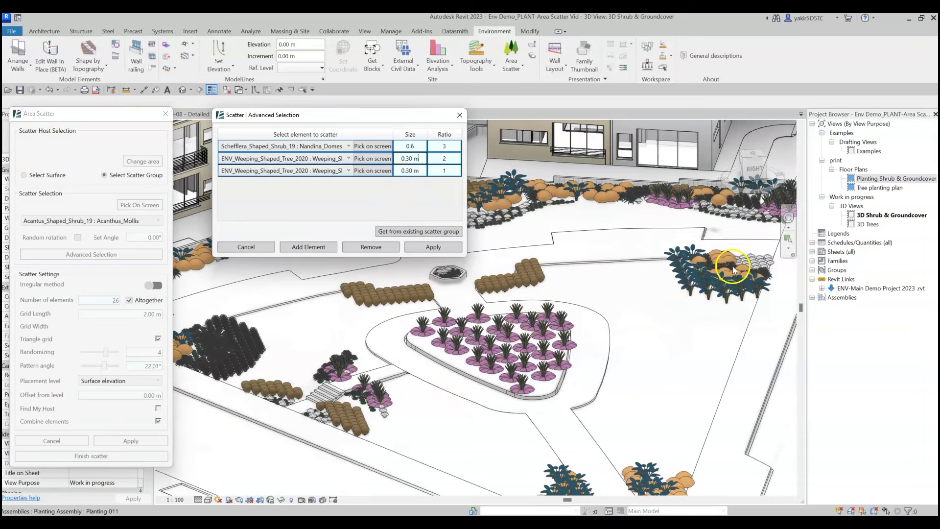
Load the Alocasia and Pitosporum mix (ratios 1 and 2) from the shrub assembly by the path
shift+middle_drag(724, 284, 637, 251)
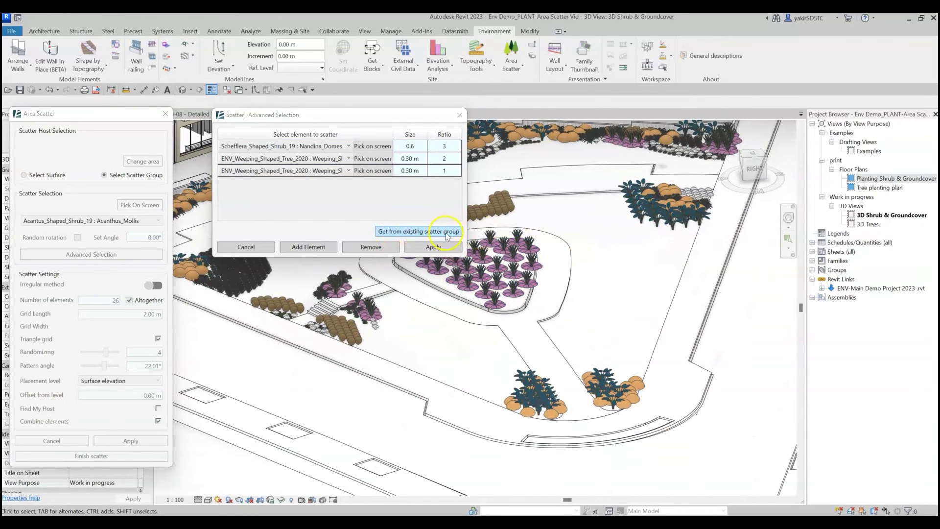
click(445, 233)
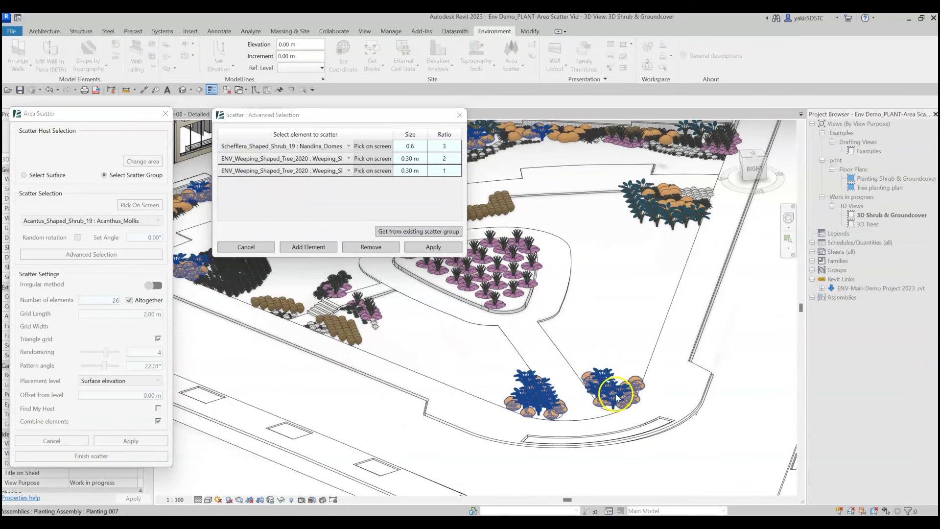
click(615, 396)
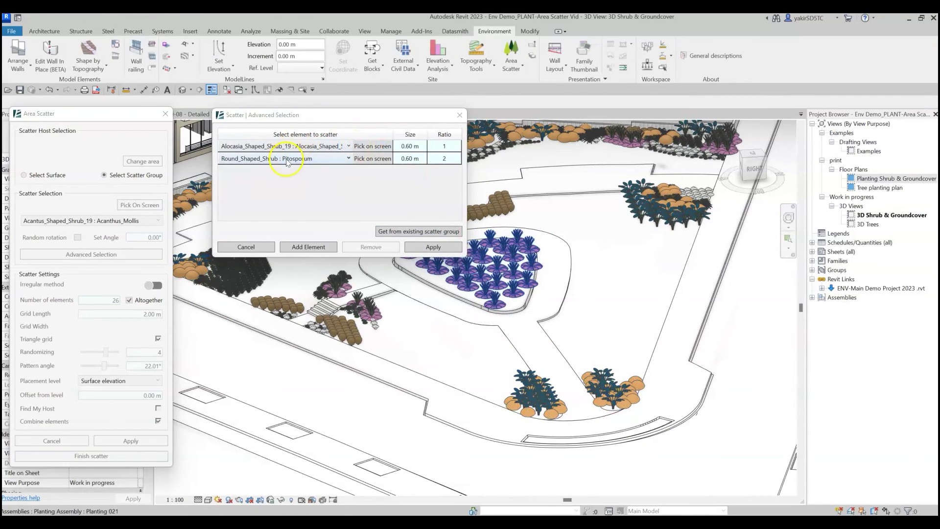
Scatter the Alocasia and Pitosporum mix into the triangle bed on a 1 by 1 grid
click(430, 248)
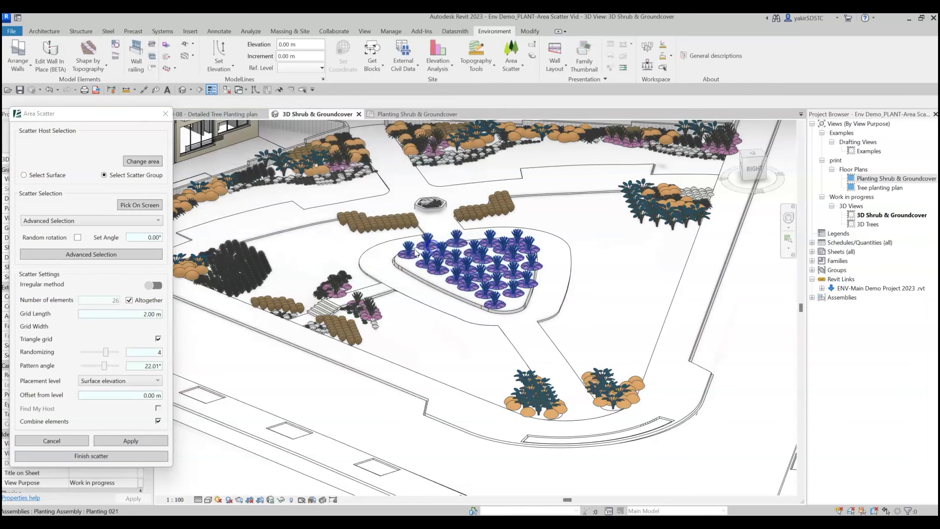
click(128, 442)
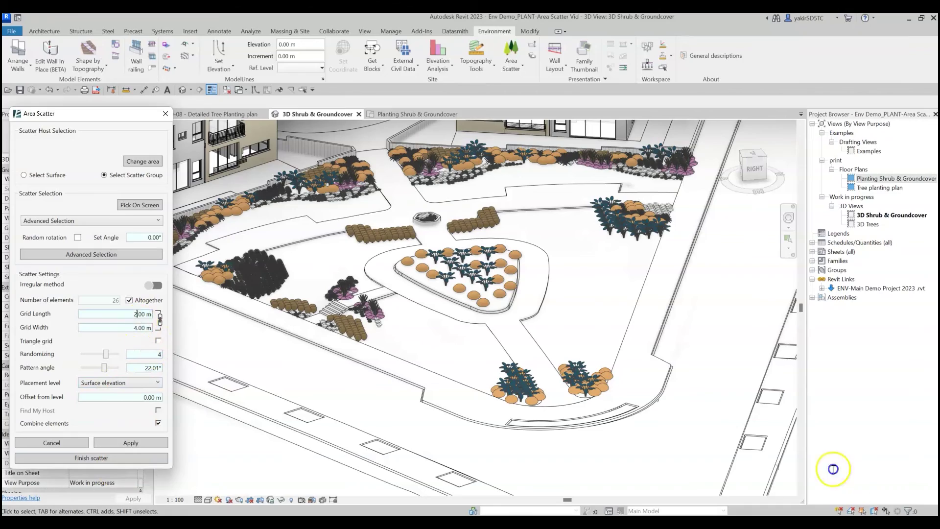
triple_click(142, 313)
text(1)
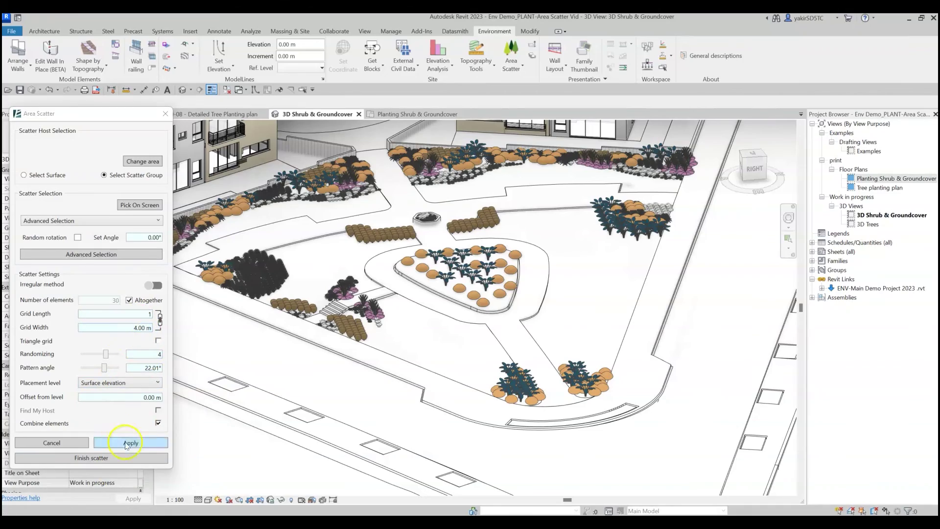
click(128, 442)
scroll(379, 324, up, 3)
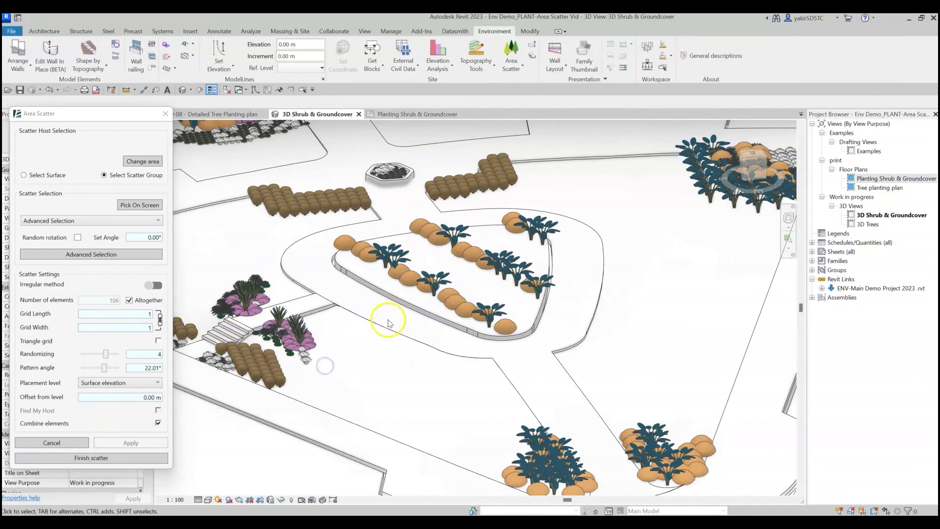